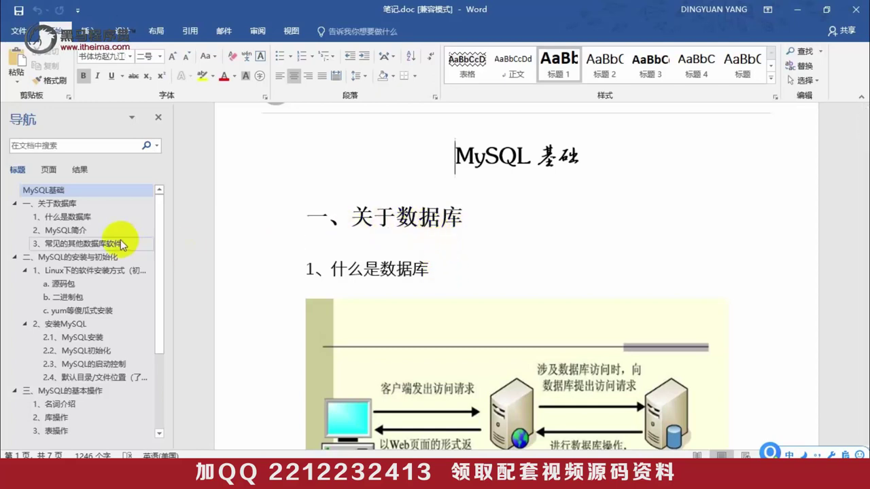
On the empty line below the diagram, type 如果一个项目是动态内容的话，则数据库是必不可少的一个环节。.
scroll(122, 244, down, 1)
scroll(121, 244, up, 1)
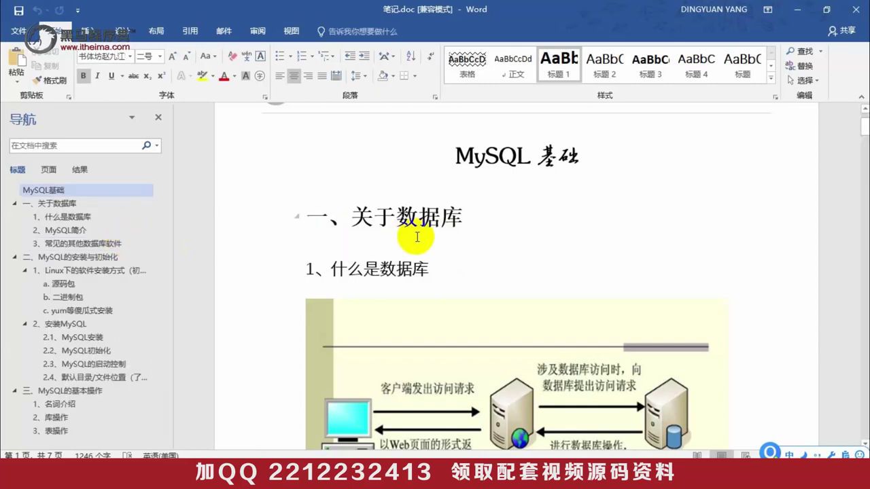
scroll(388, 245, down, 1)
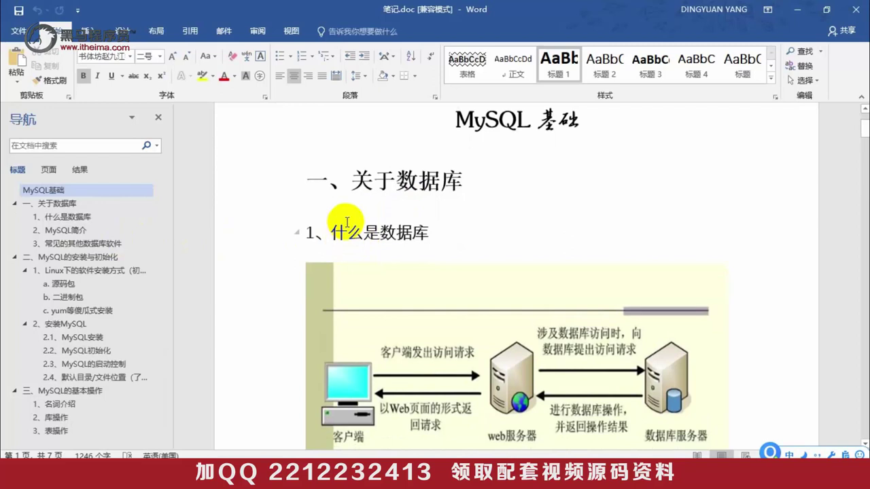
scroll(379, 220, down, 1)
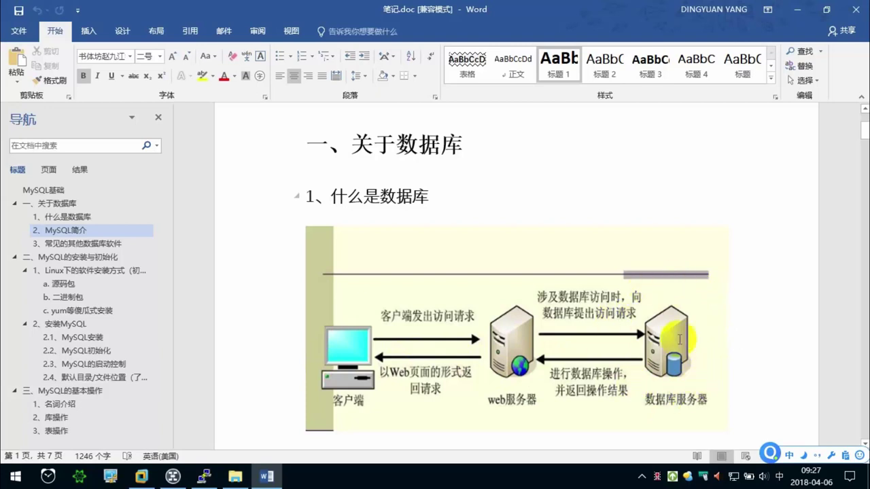
scroll(733, 360, down, 3)
click(725, 352)
text(如果一个..xiangmu)
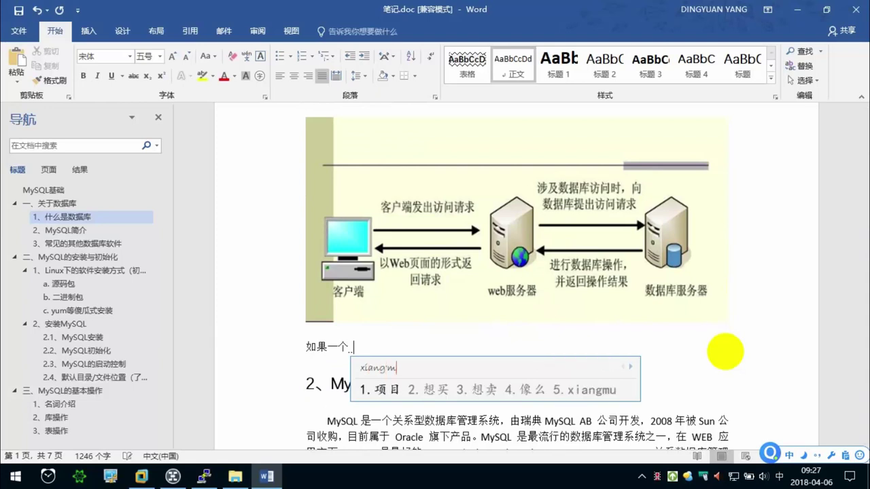
text( shi dongtai neirong de hua ,ze shujuku shi bibushao)
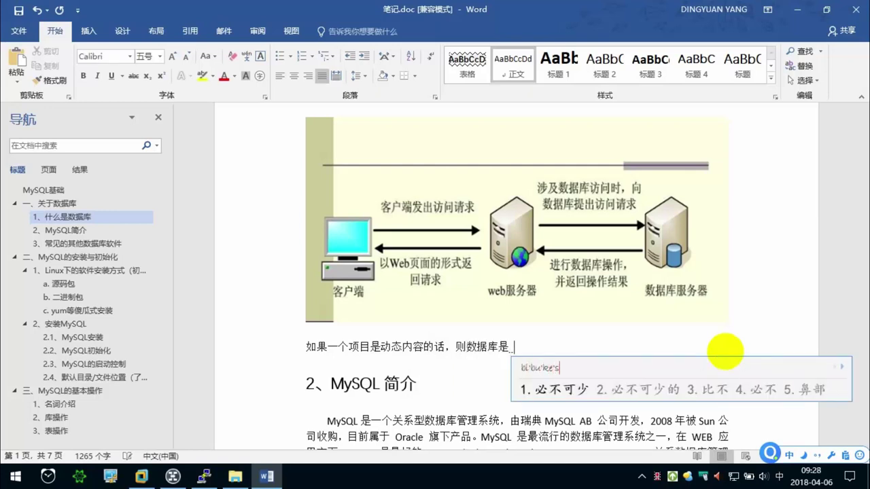
text( de yige huanjing )
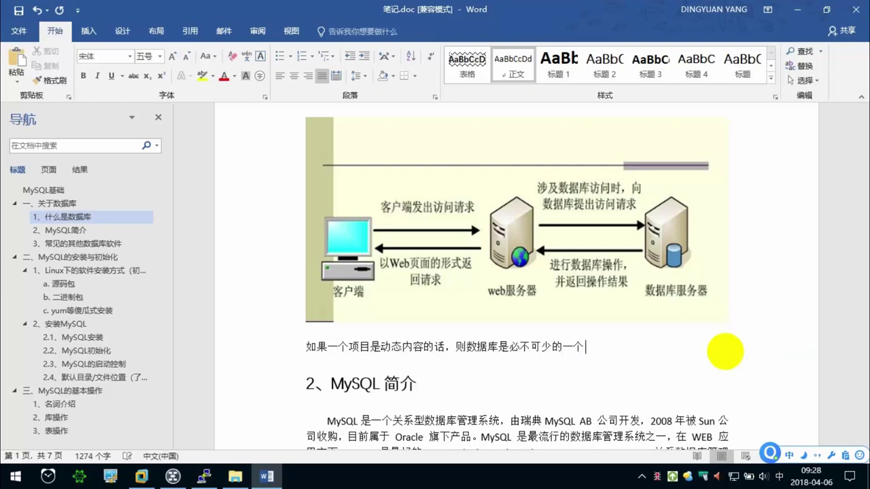
text(huan)
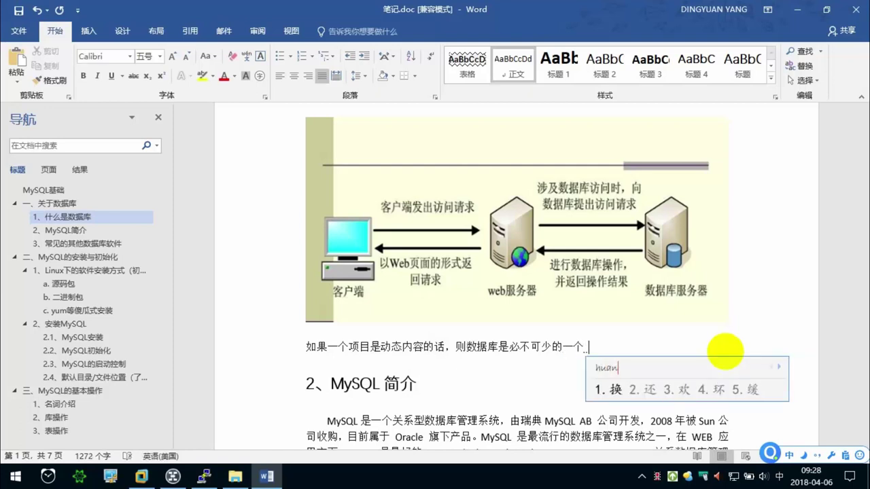
text(jie)
key(space)
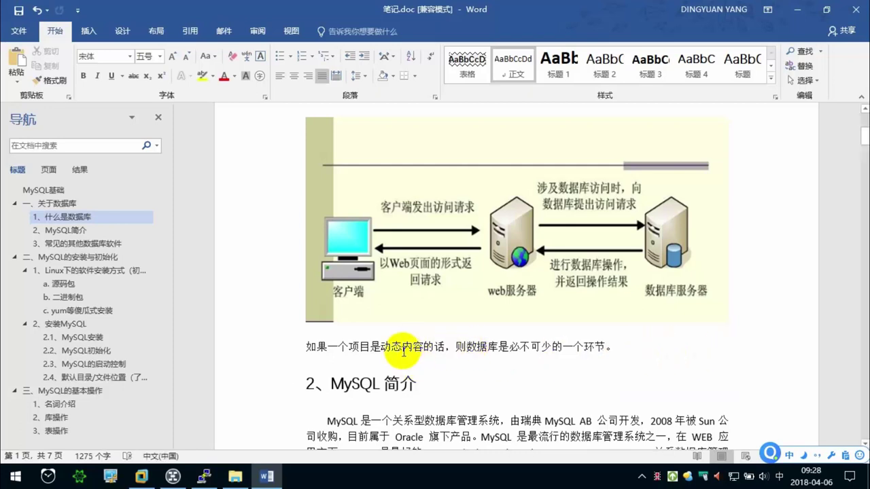
Make the word 动态 bold and red.
drag(391, 348, 403, 348)
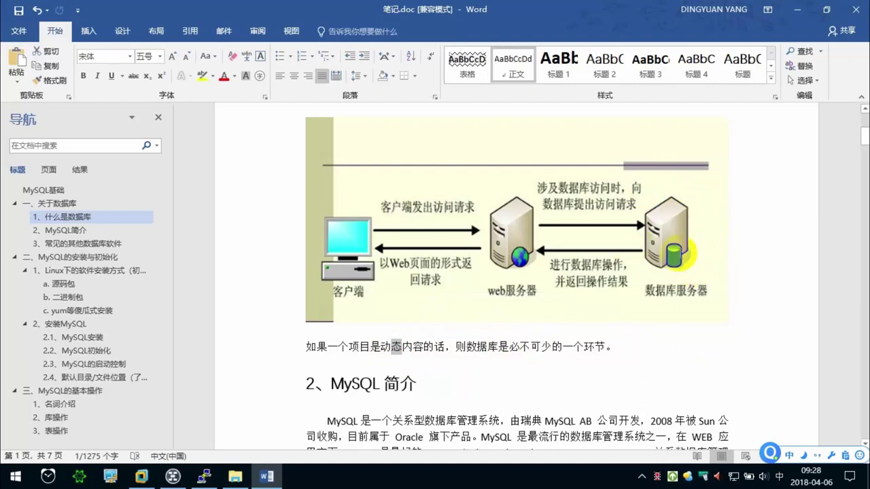
drag(403, 347, 383, 349)
click(83, 76)
click(224, 77)
Right after 动态, type the note （内容会变化的，网页后缀.
click(403, 347)
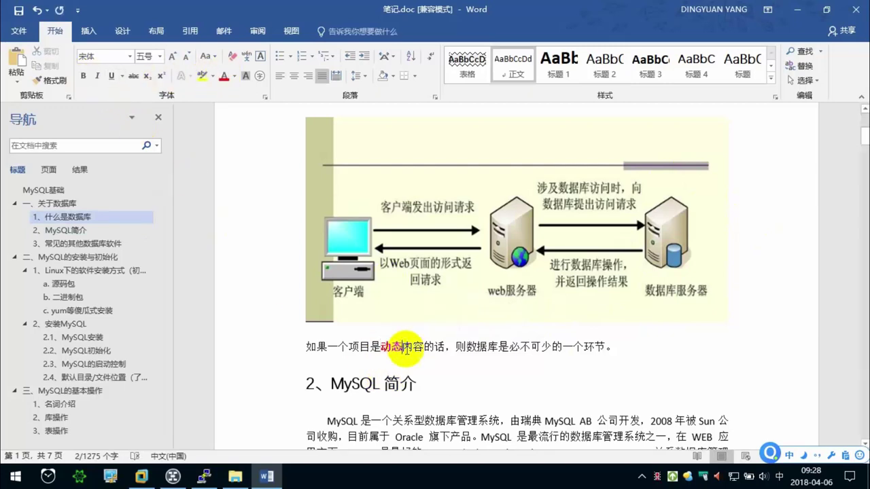
text(（）)
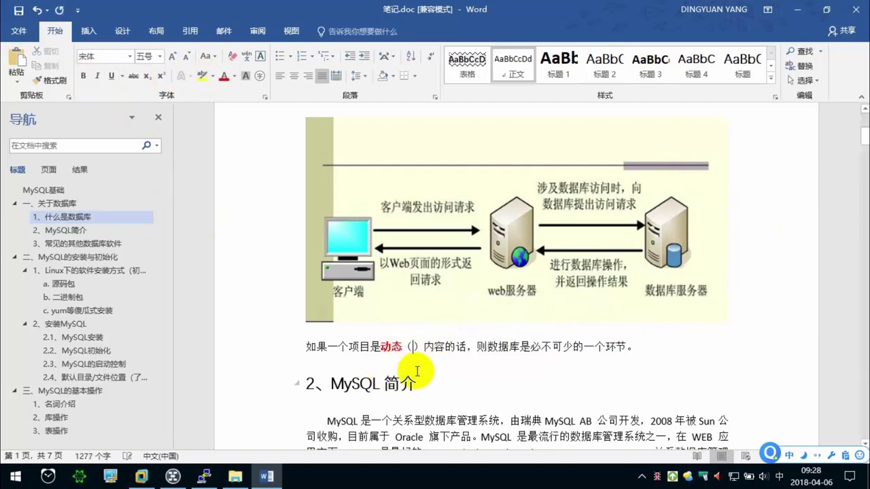
text(neirongg)
key(space)
text(bian'hua)
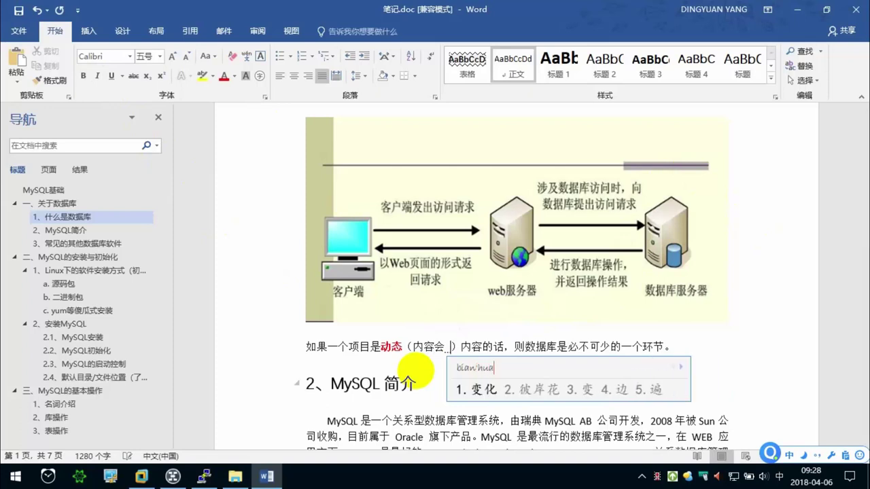
key(space)
text(d)
key(space)
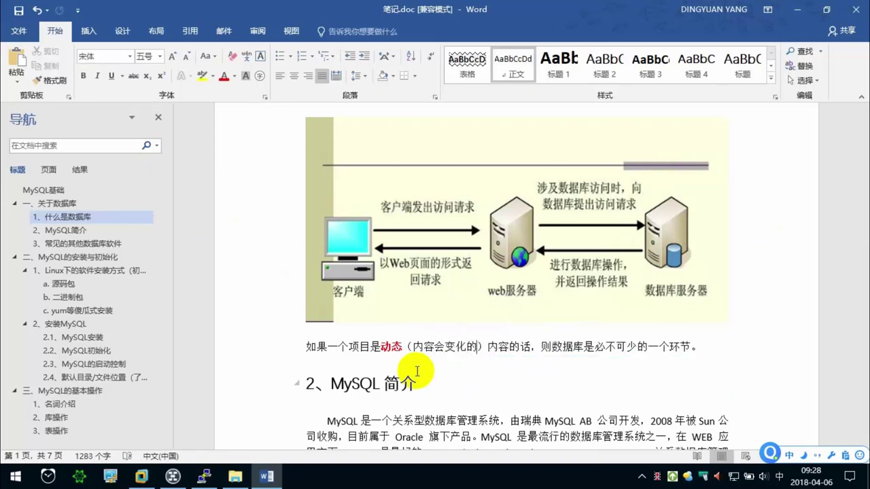
text(,wangye)
key(space)
text(hui'zhou)
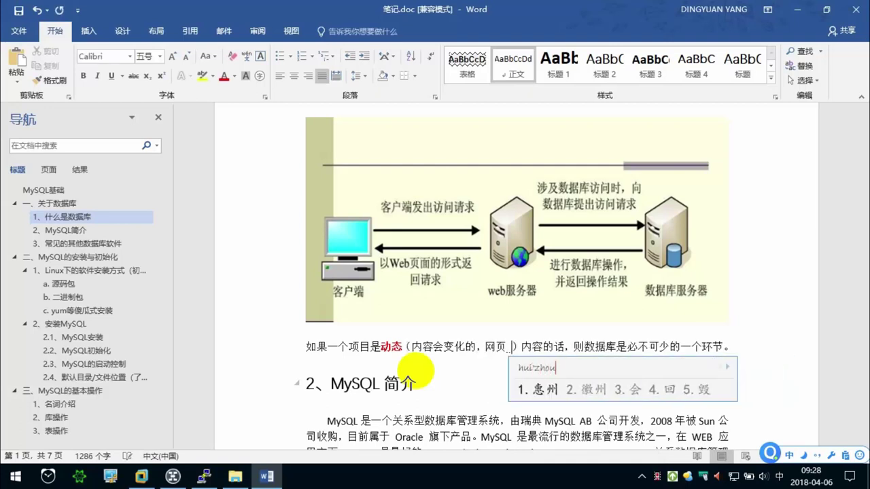
key(BackSpace)
key(BackSpace)
text(u)
key(BackSpace)
key(BackSpace)
key(BackSpace)
key(BackSpace)
key(BackSpace)
text(ou'zhui)
key(space)
Continue the note with the extensions .jsp、.php、.shtml 等.
key(shift)
text(.jsp、)
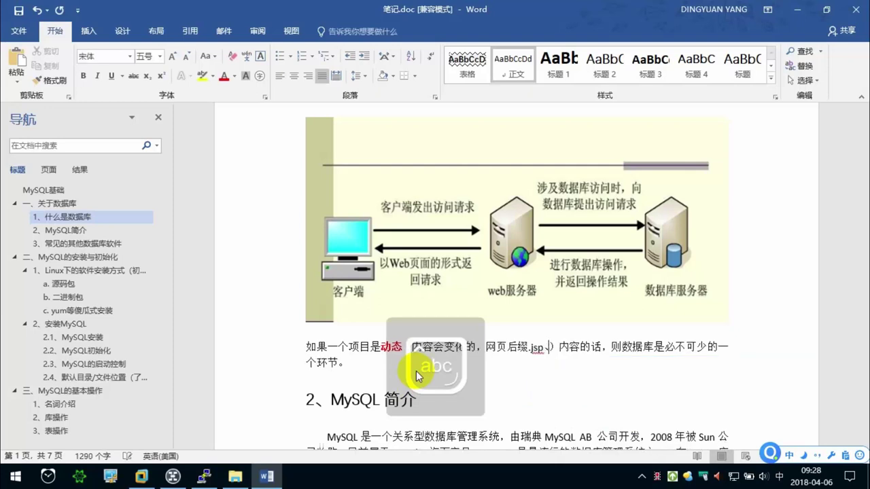
text(.php)
key(shift)
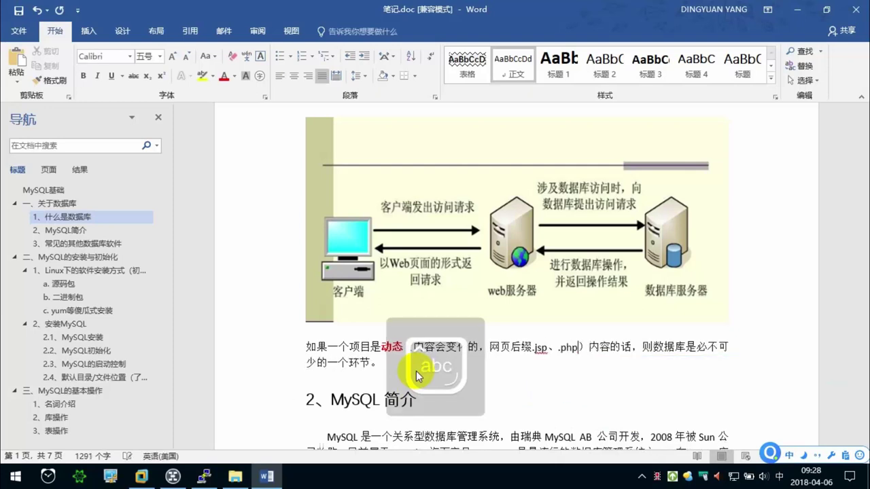
text(、.php、)
text(.shtml)
key(shift)
text(d)
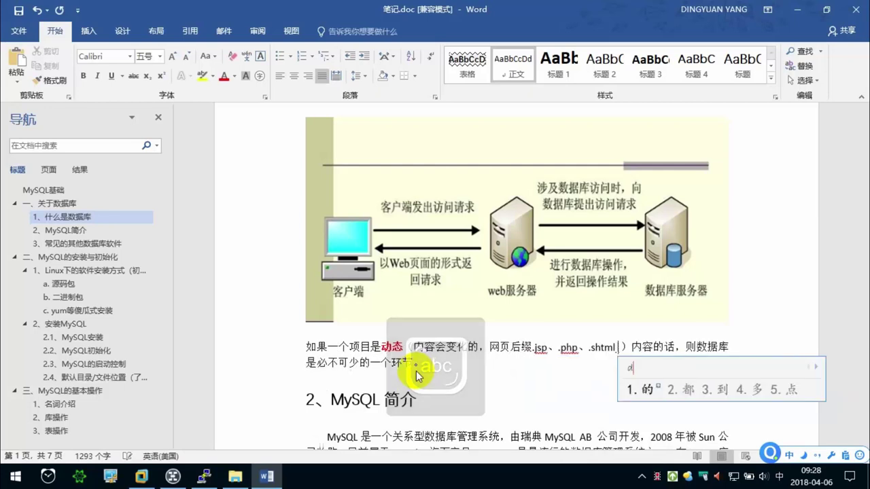
text(eng)
key(space)
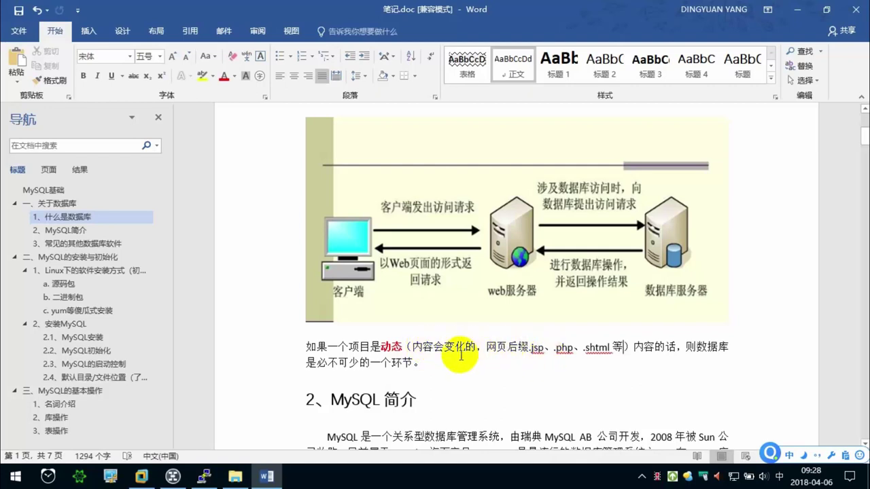
Add Html and htm at the end of the sentence.
click(469, 366)
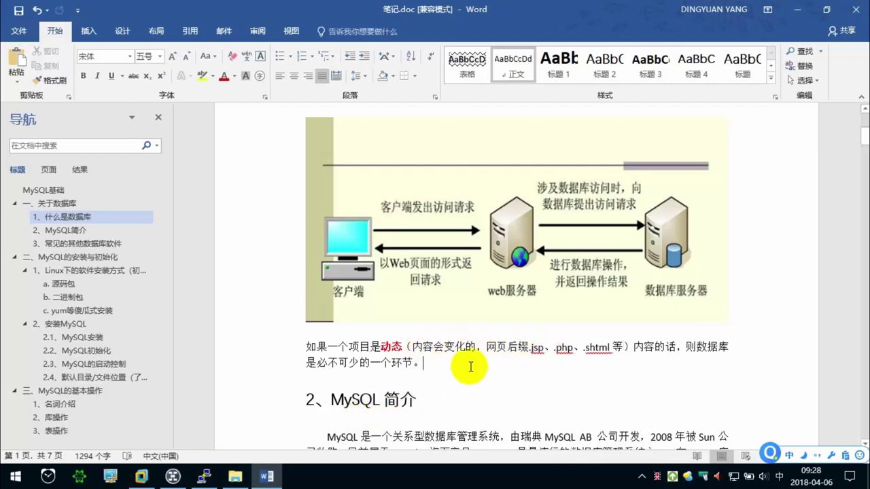
text(html)
key(Return)
text(htm)
key(Return)
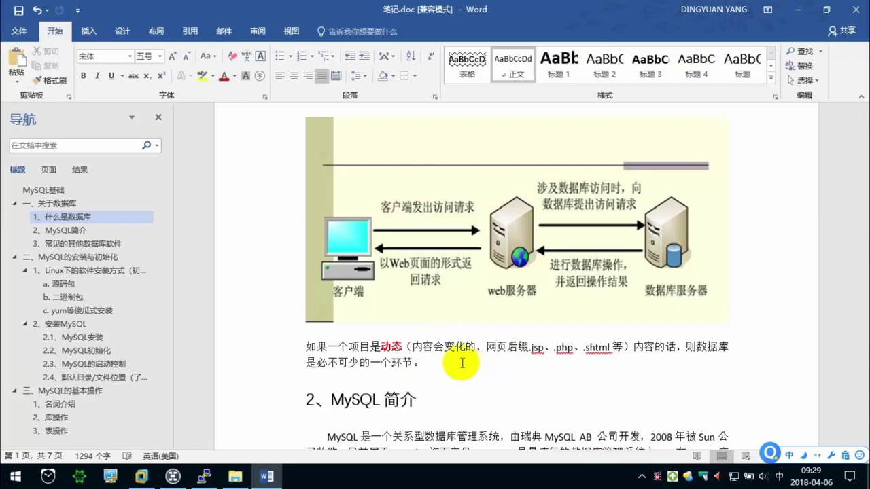
Return the caret to after 环节。 and scroll through the notes toward section 3.
click(391, 347)
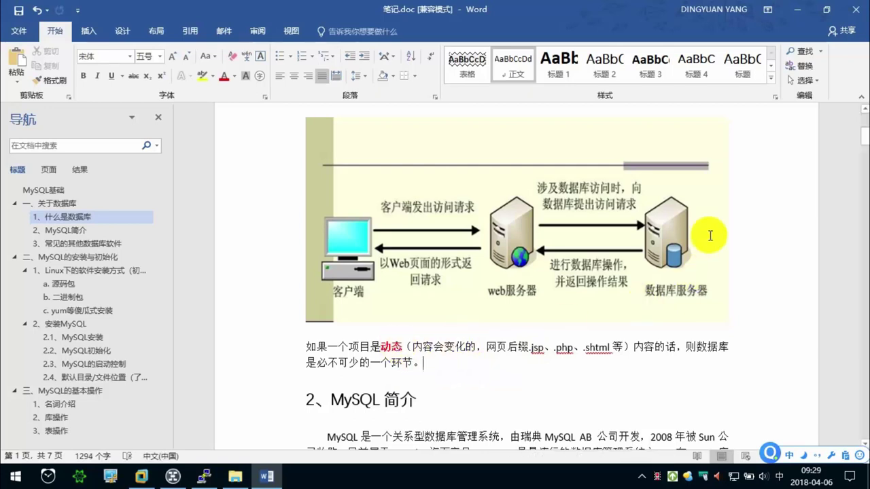
click(474, 353)
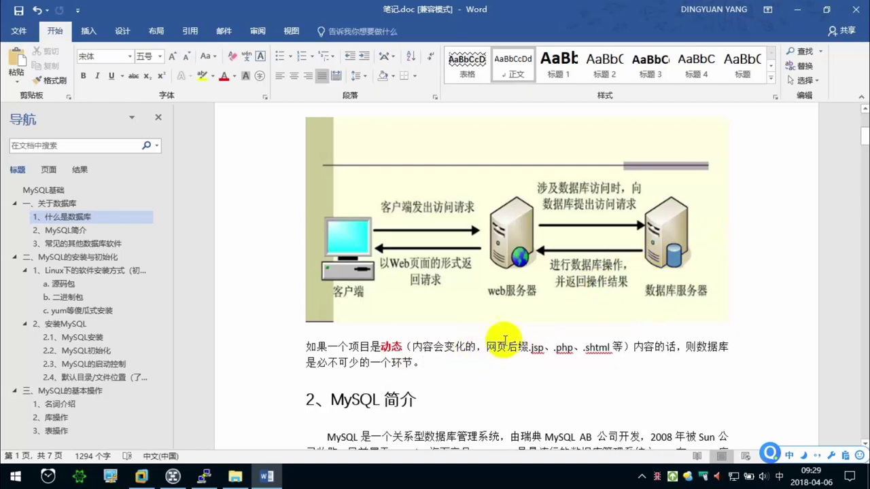
scroll(523, 342, down, 2)
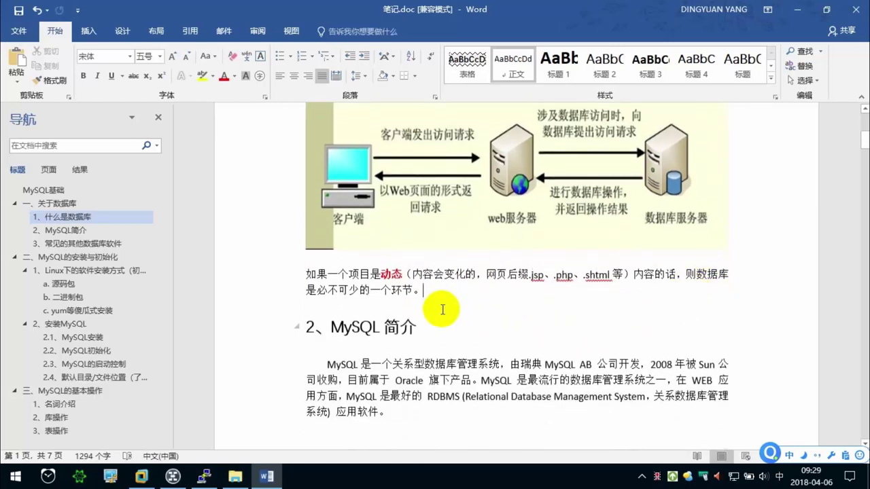
scroll(578, 279, up, 2)
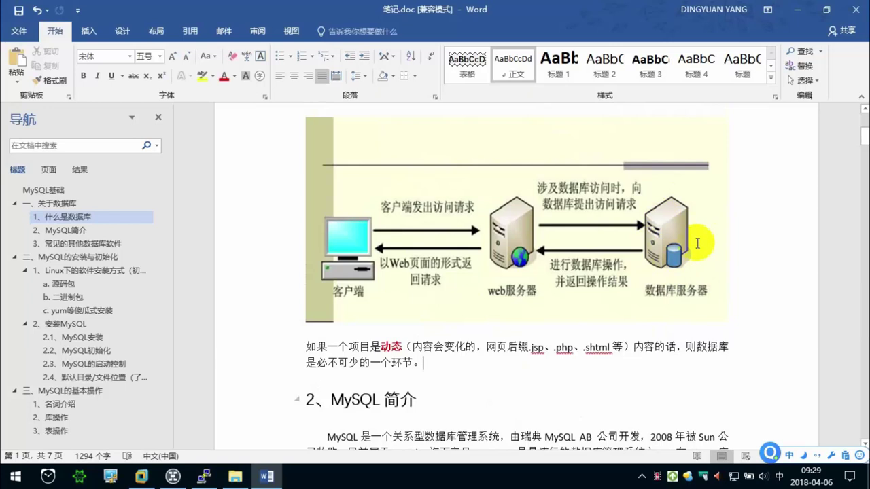
scroll(697, 252, down, 3)
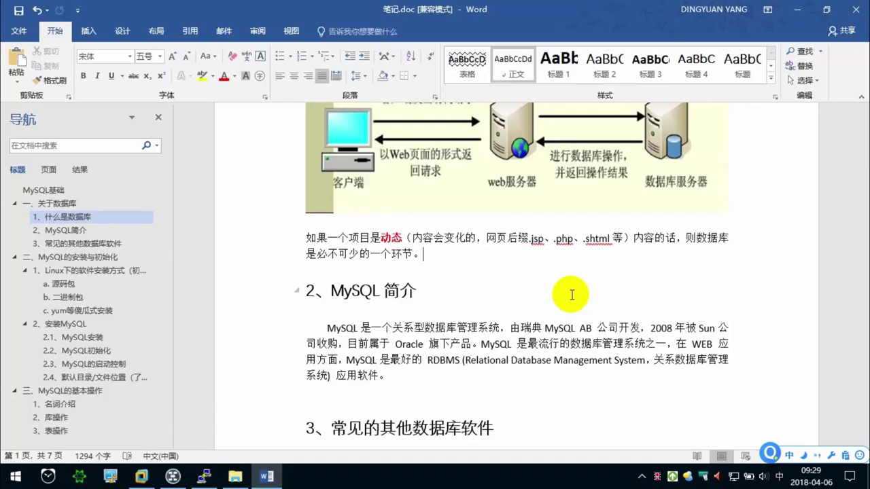
scroll(508, 294, up, 1)
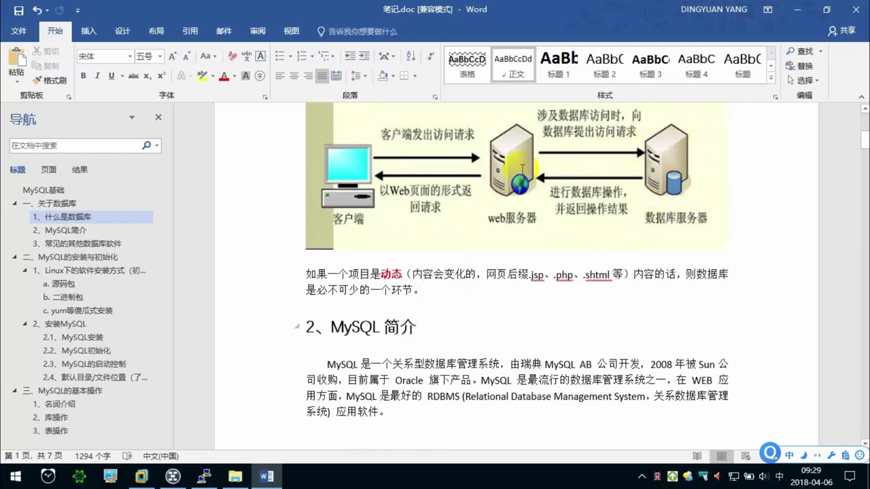
scroll(522, 168, down, 2)
scroll(522, 168, down, 1)
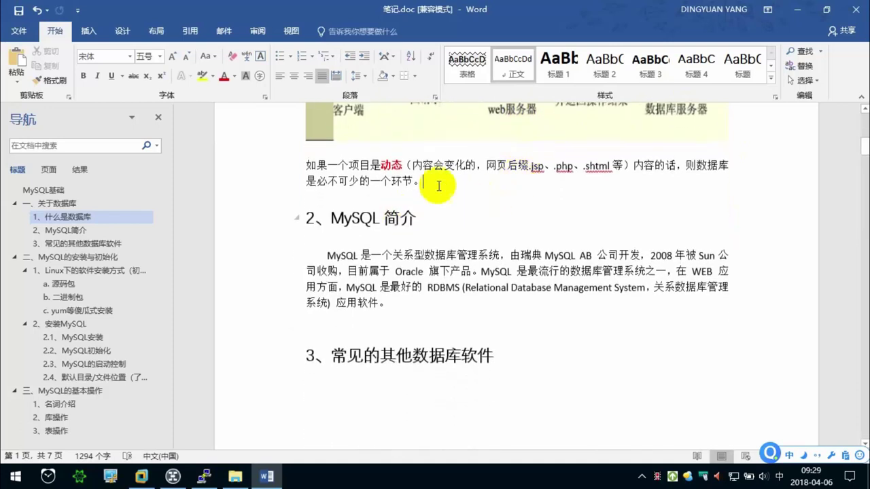
scroll(442, 224, down, 2)
scroll(408, 194, up, 2)
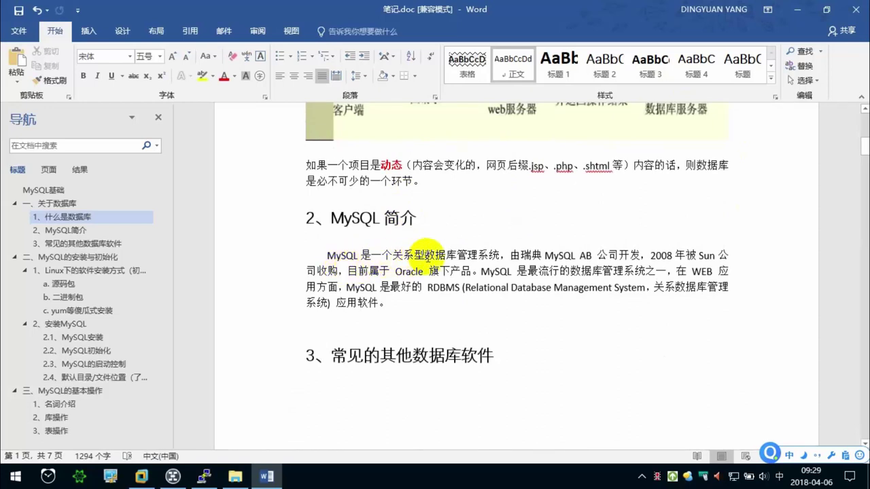
Make 数据库管理系统 in the MySQL paragraph bold and red.
drag(499, 256, 424, 255)
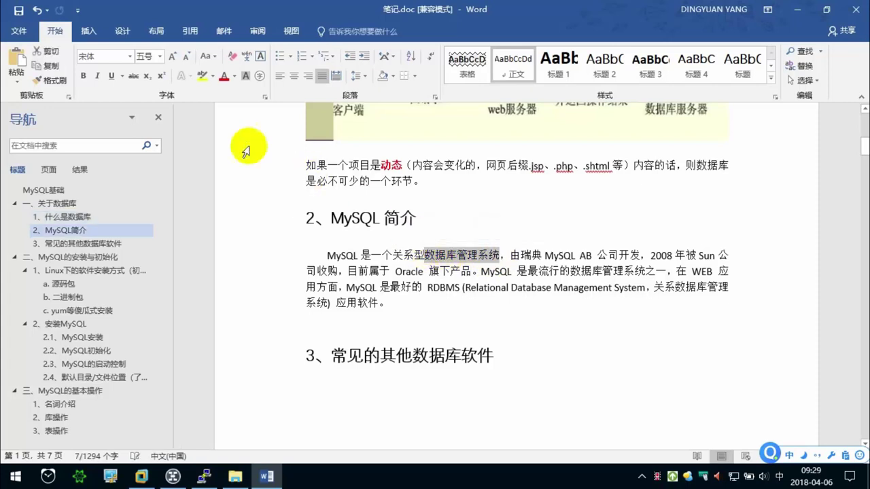
click(82, 76)
click(224, 76)
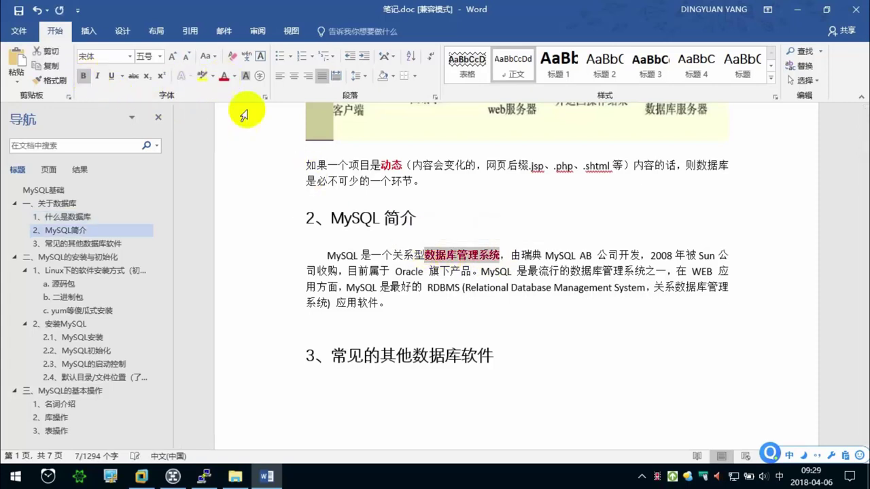
click(400, 218)
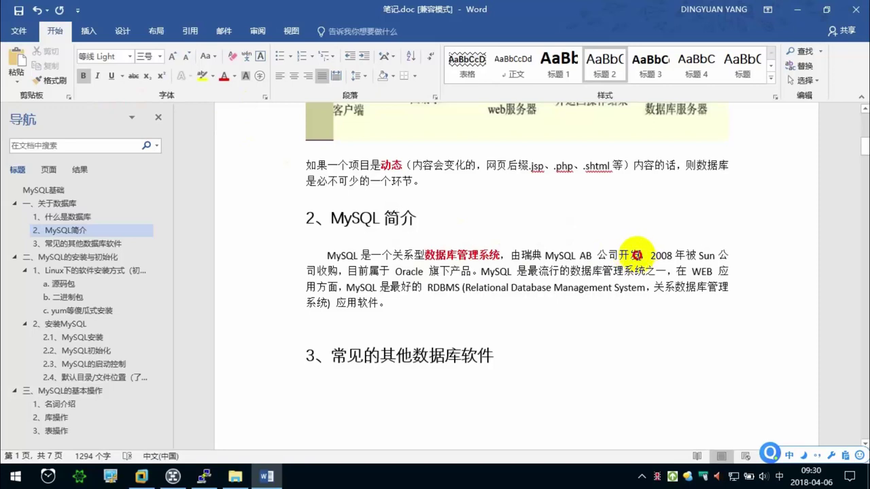
Review the developer and Oracle acquisition phrases, then make 最流行的数据库管理系统之一 bold red.
drag(640, 256, 520, 255)
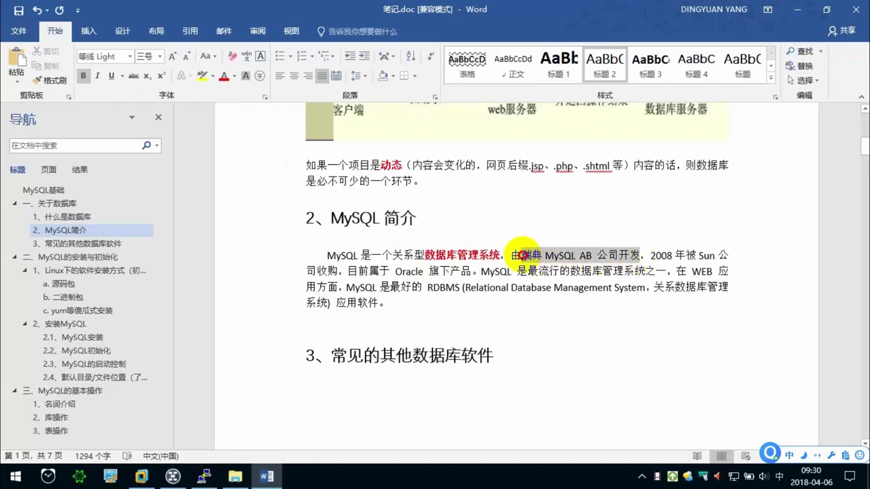
click(673, 257)
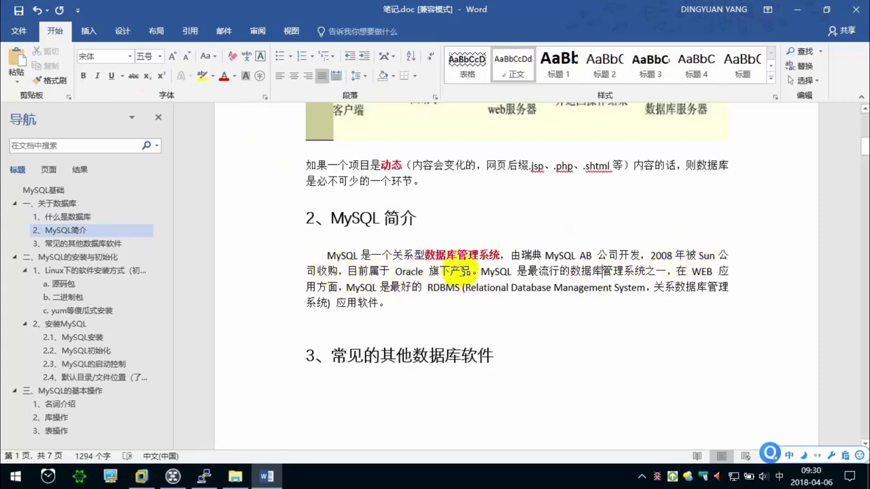
drag(470, 272, 543, 257)
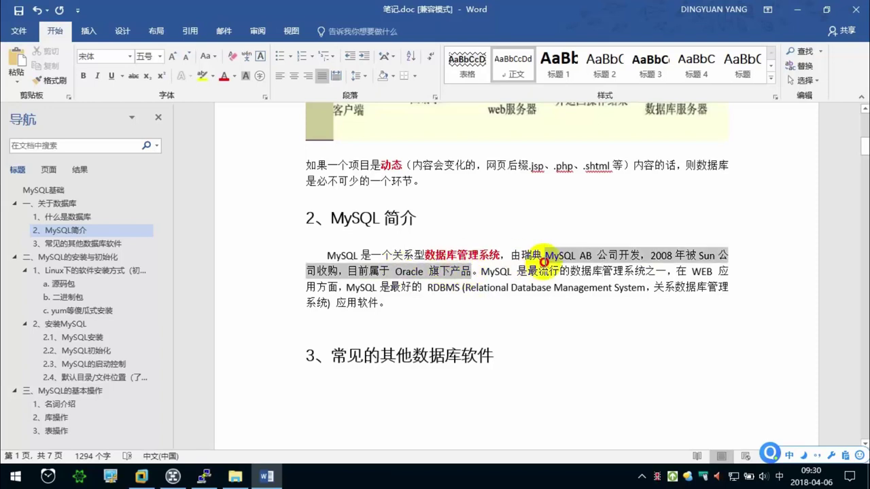
click(447, 285)
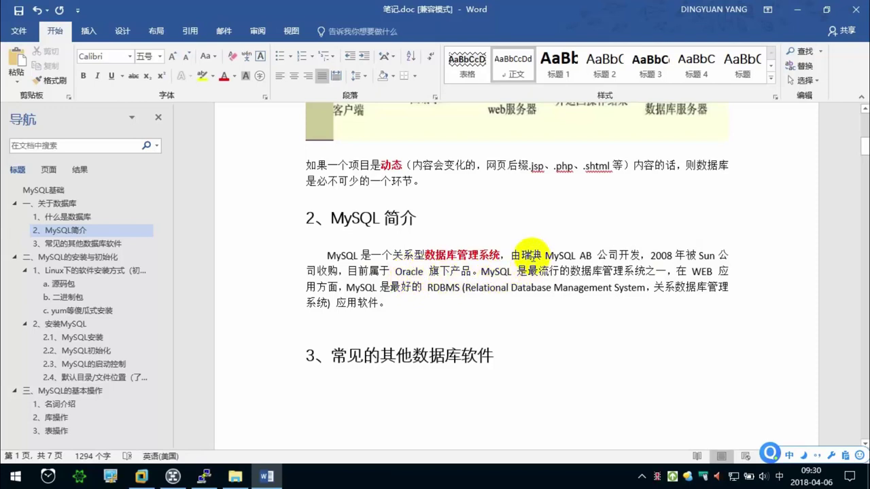
drag(531, 255, 577, 256)
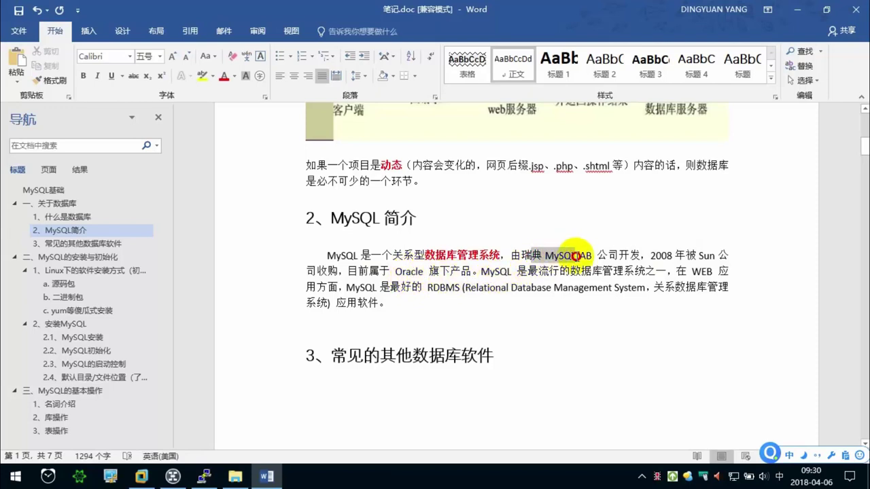
click(505, 271)
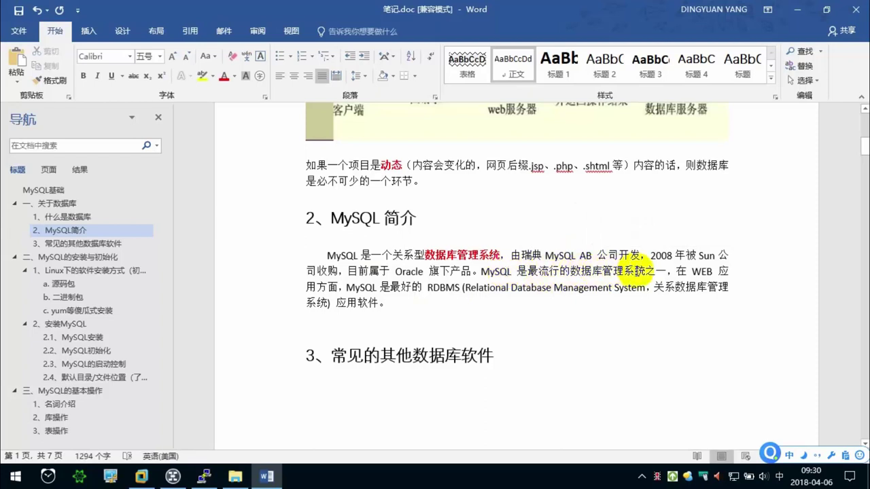
drag(666, 271, 527, 271)
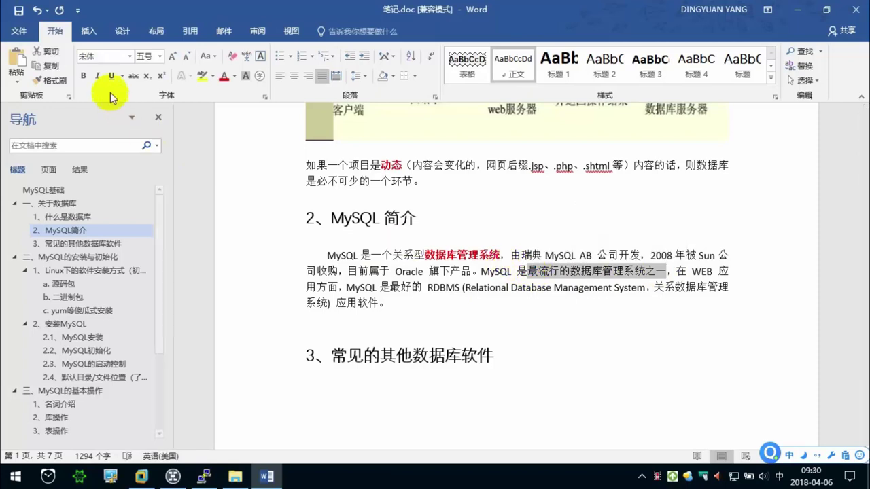
click(83, 76)
click(223, 75)
click(481, 222)
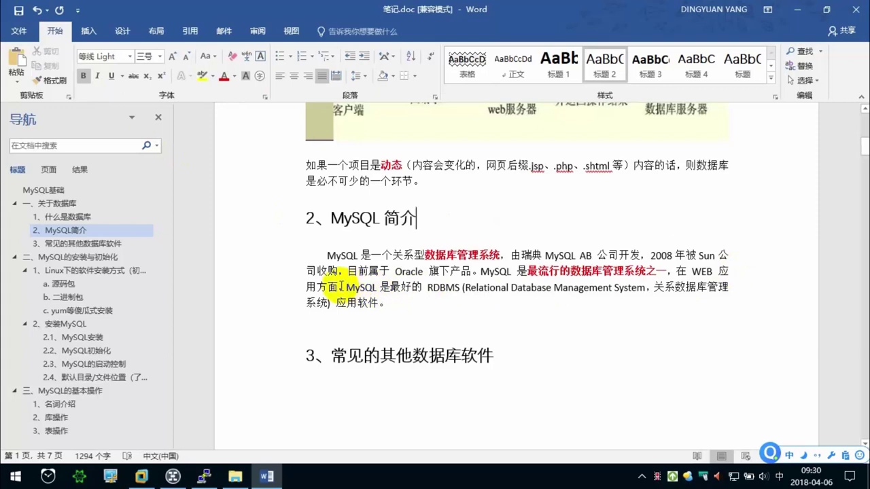
Make 最好的 bold and red.
drag(390, 286, 424, 291)
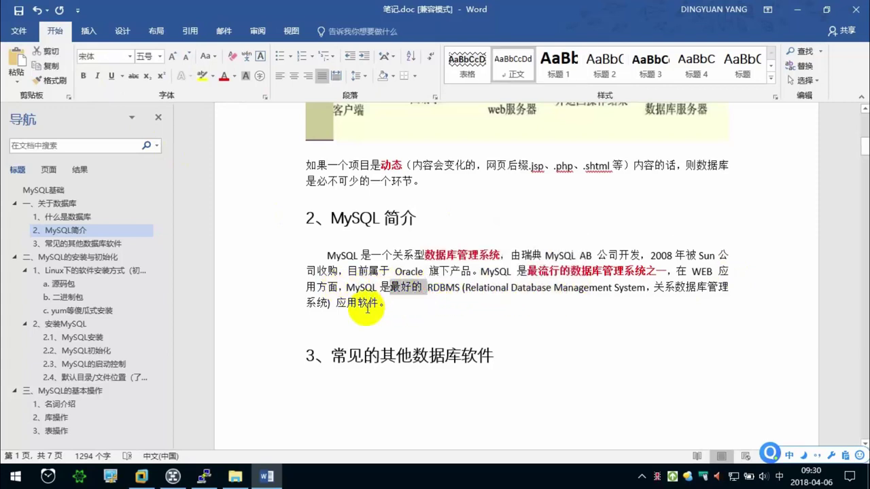
click(82, 75)
click(225, 75)
click(435, 219)
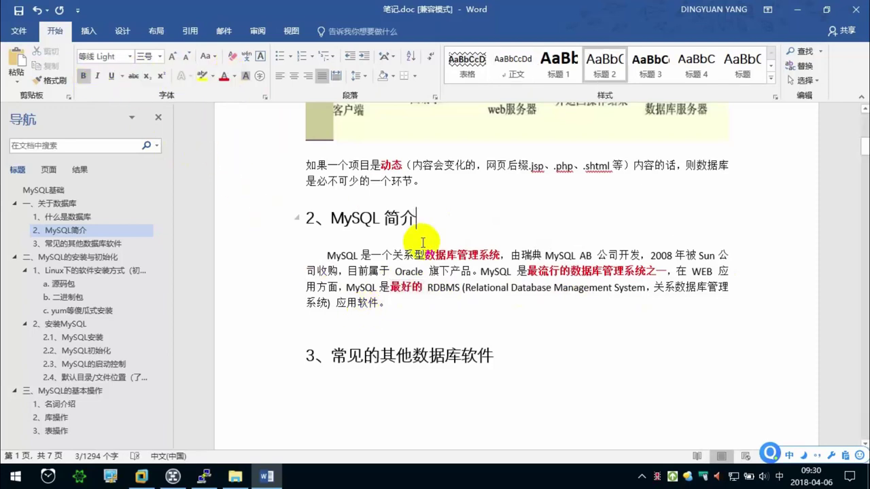
scroll(449, 238, up, 2)
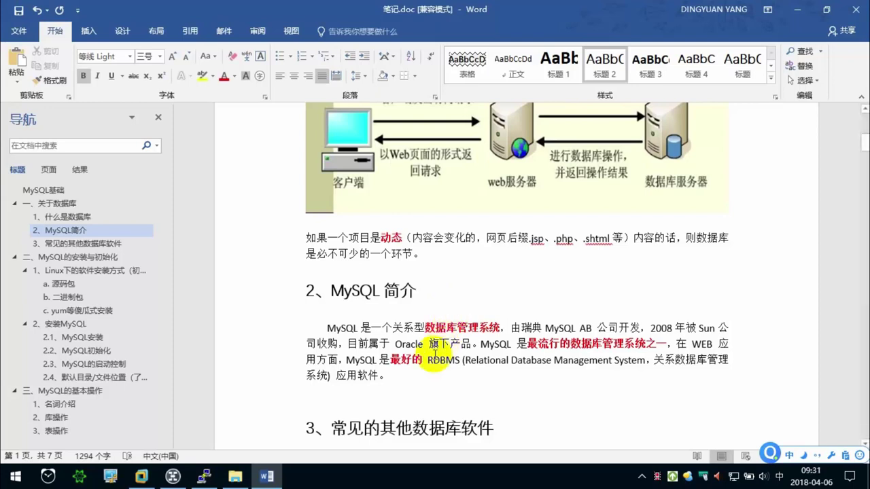
scroll(376, 365, down, 1)
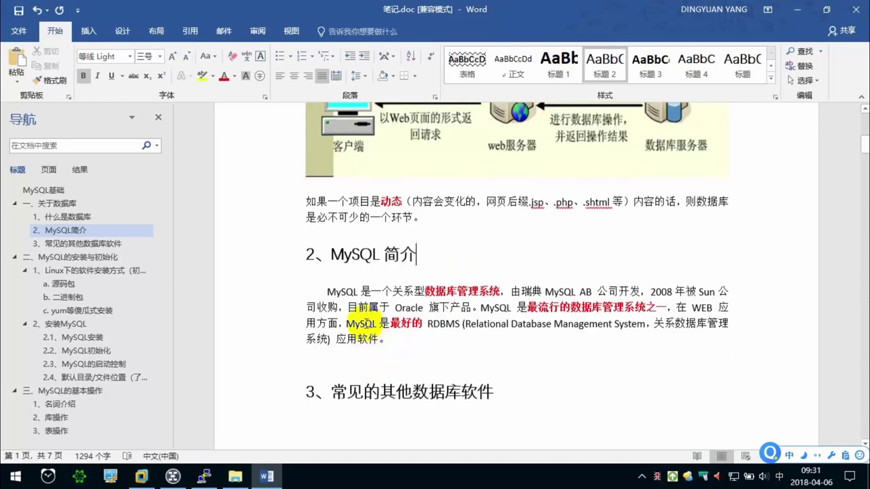
Append 其和php是黄金搭档 to the end of the MySQL paragraph.
click(391, 342)
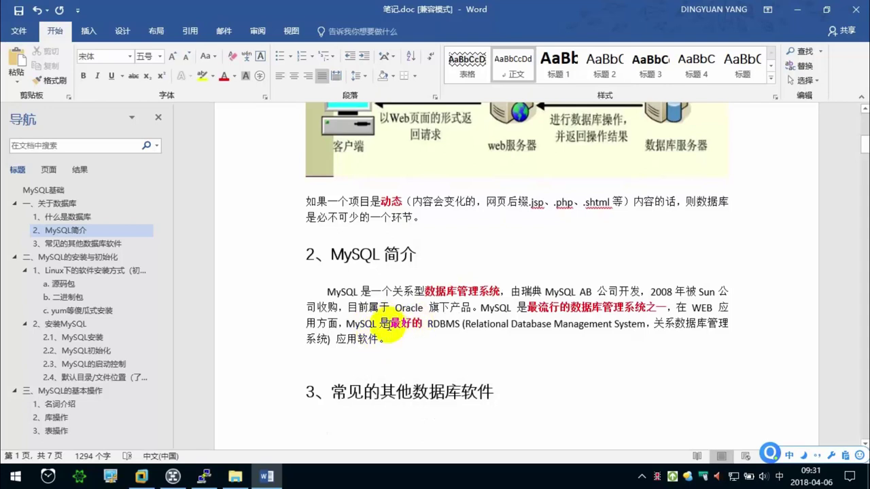
text(其和 php)
key(Return)
text(是huangjindang)
key(space)
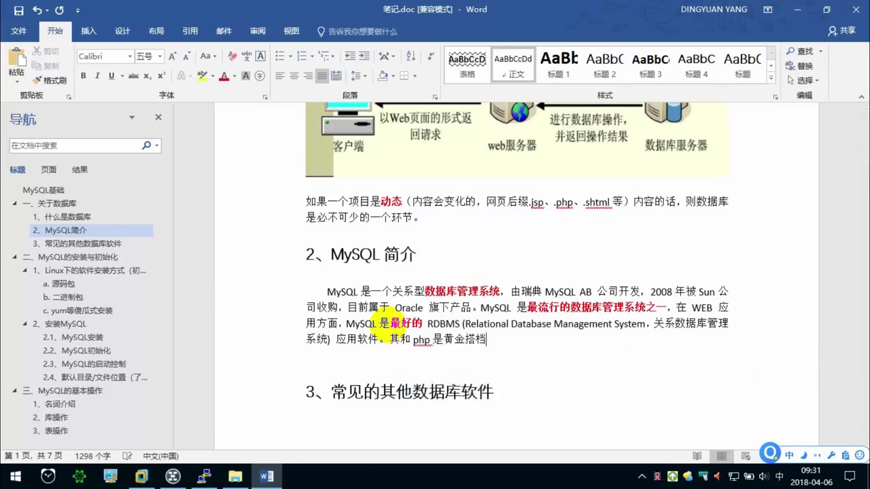
Save the document with Ctrl+S and look over the paragraph.
key(ctrl+s)
scroll(390, 325, up, 4)
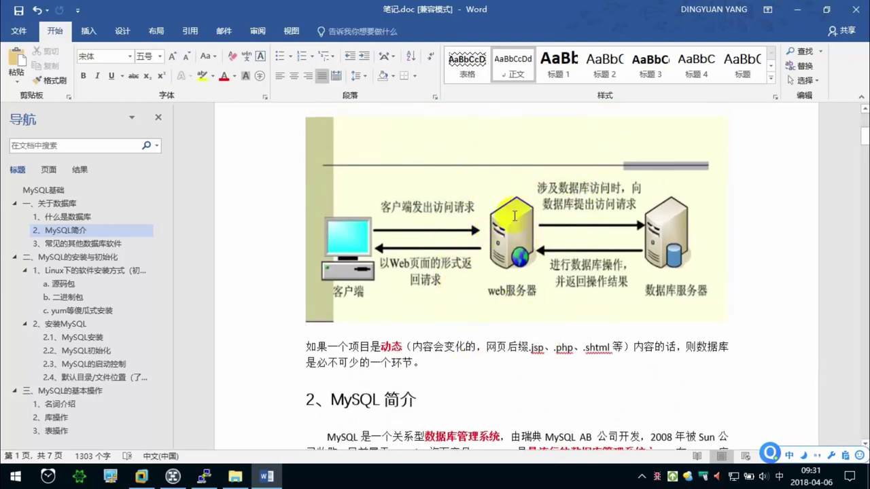
scroll(504, 309, up, 1)
scroll(504, 309, down, 2)
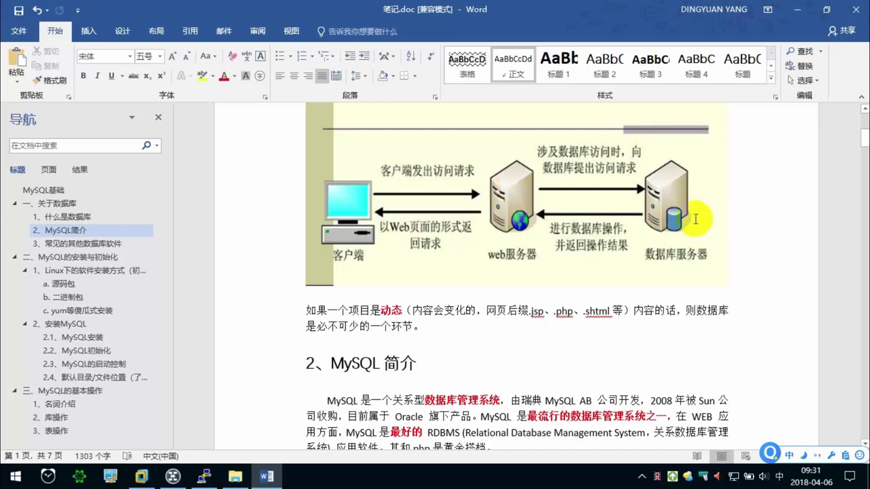
scroll(516, 340, down, 3)
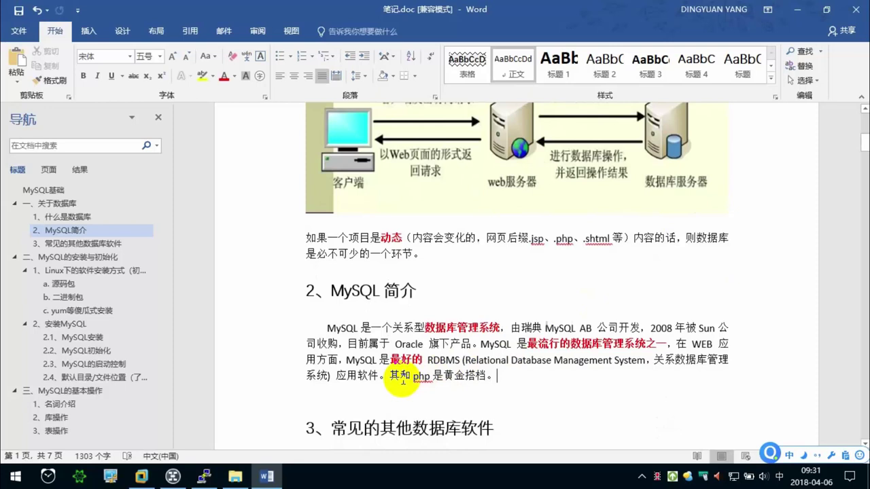
Add the LAMP/LNMP note after 黄金搭档 in English input.
drag(402, 381, 485, 378)
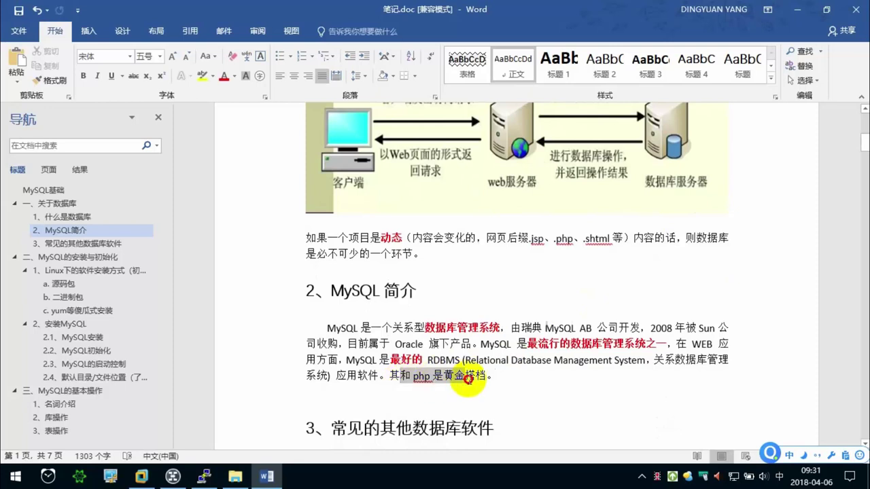
click(508, 382)
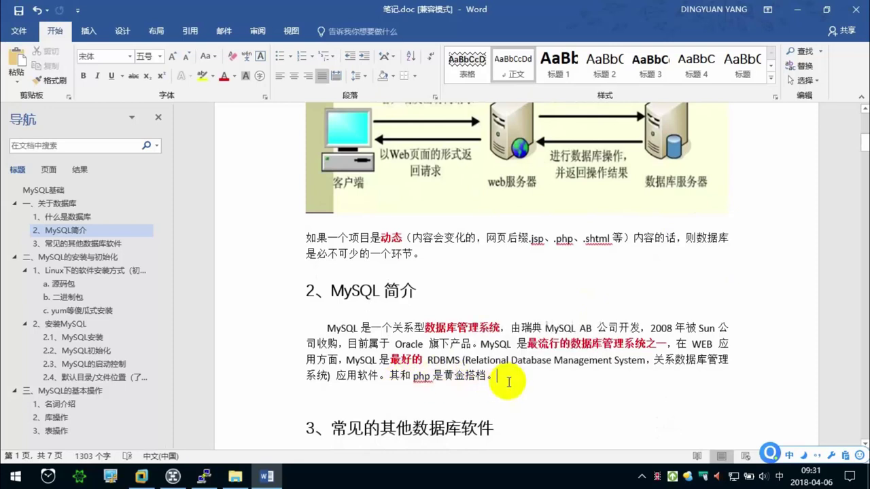
text(（）)
key(shift)
text(LAMP/)
text(LN)
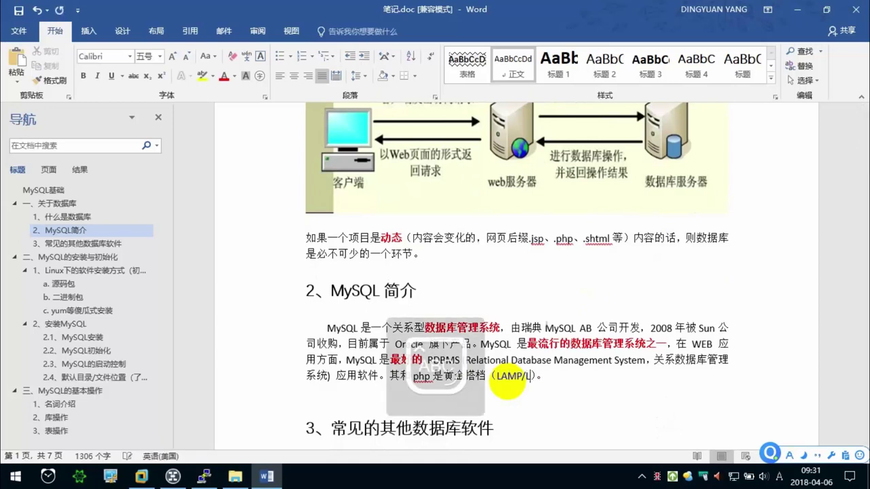
key(shift)
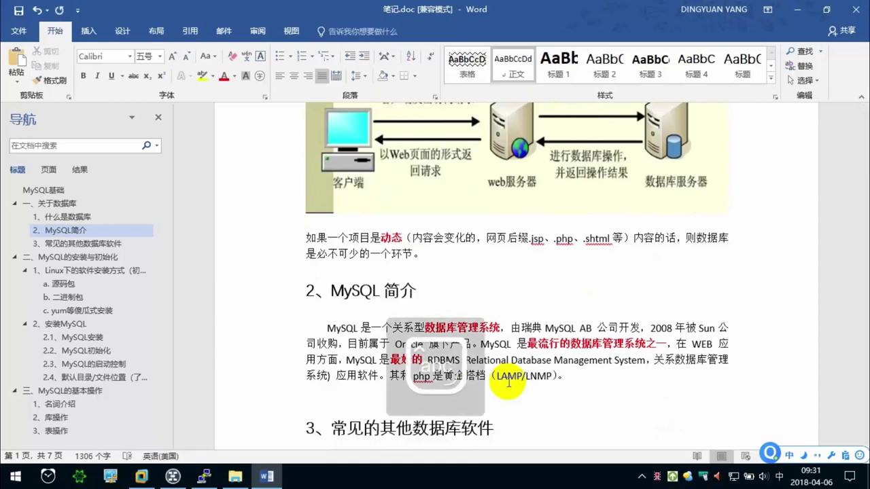
Make the （LAMP/LNMP） note bold and red.
scroll(504, 377, down, 2)
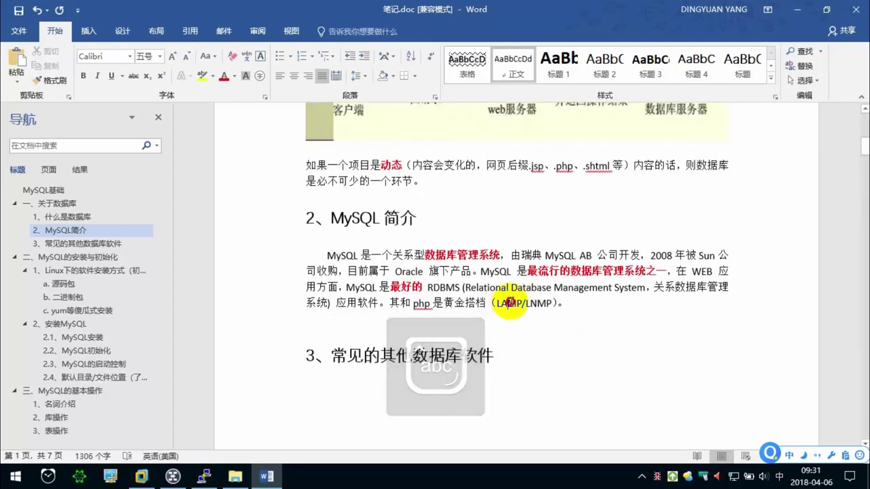
click(511, 304)
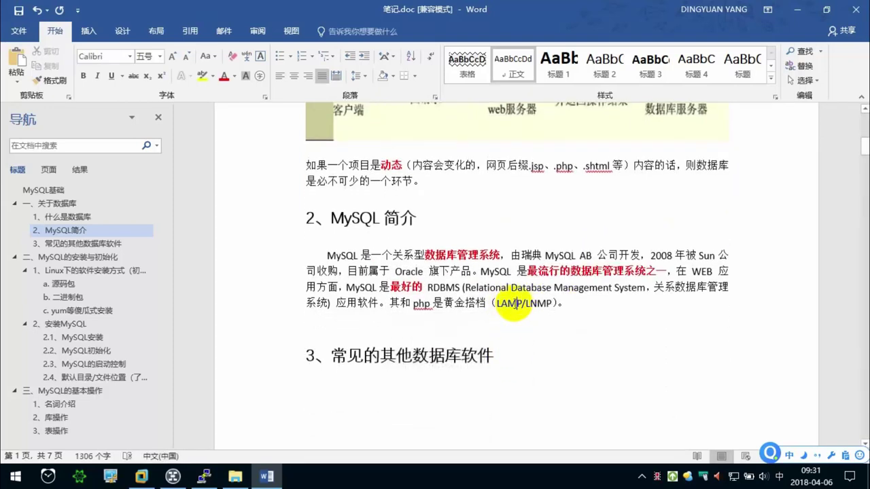
drag(505, 304, 497, 304)
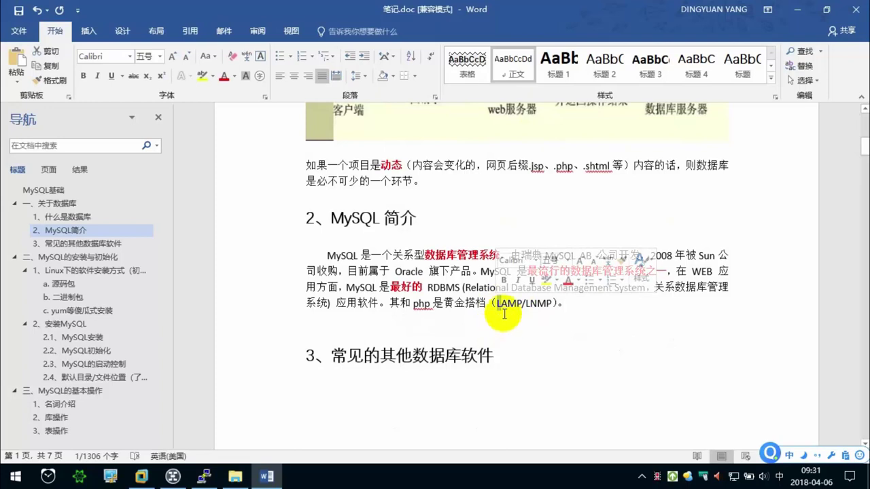
click(524, 306)
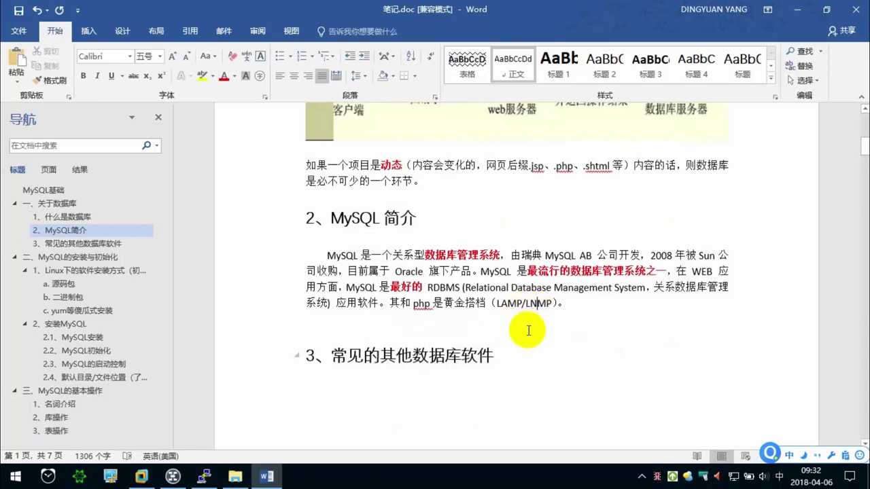
click(543, 301)
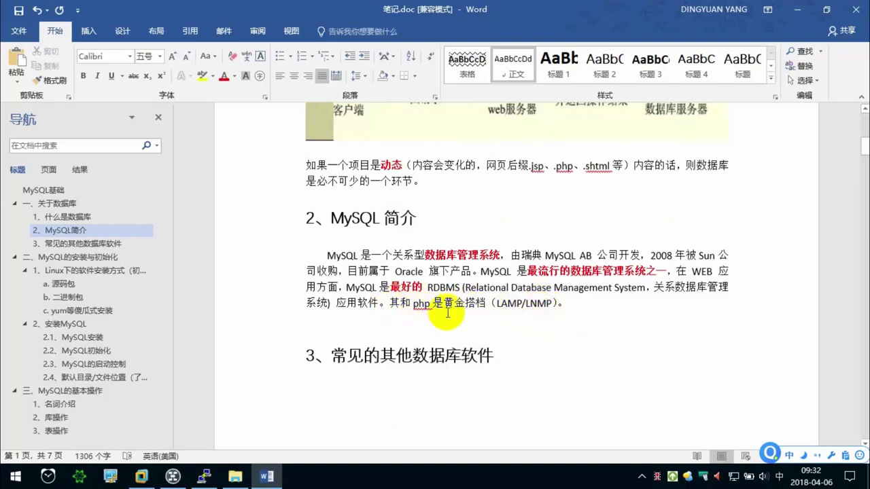
drag(487, 303, 560, 303)
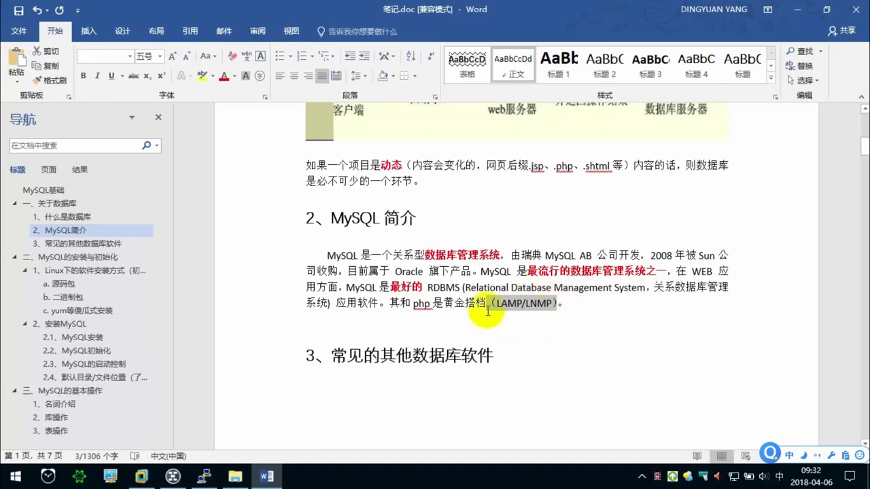
click(83, 75)
click(223, 76)
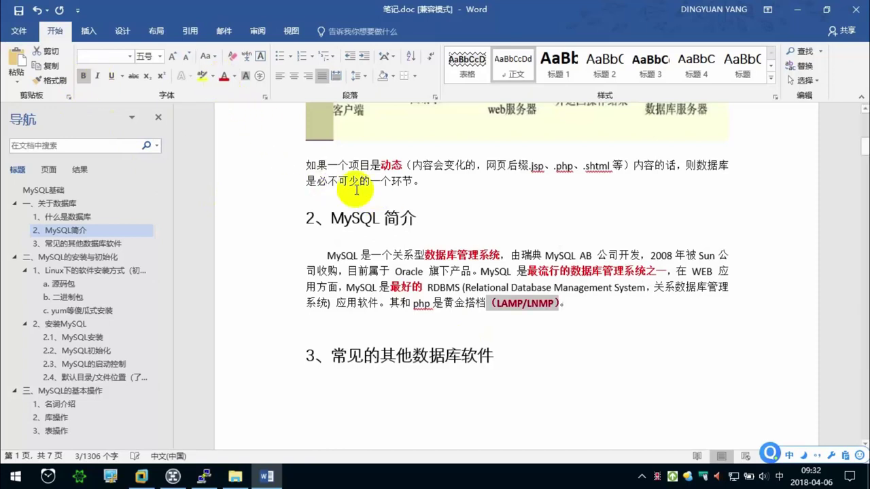
click(608, 316)
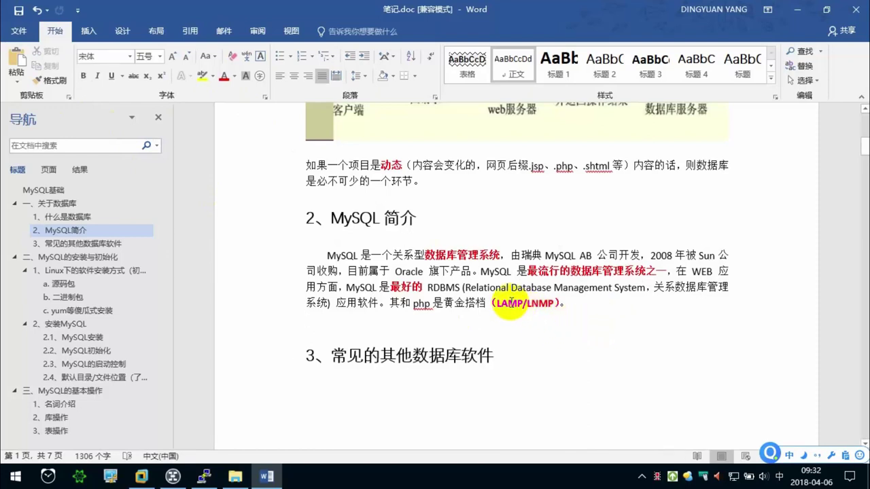
Delete the blank line after the paragraph and place the caret under the section 3 heading.
double_click(509, 305)
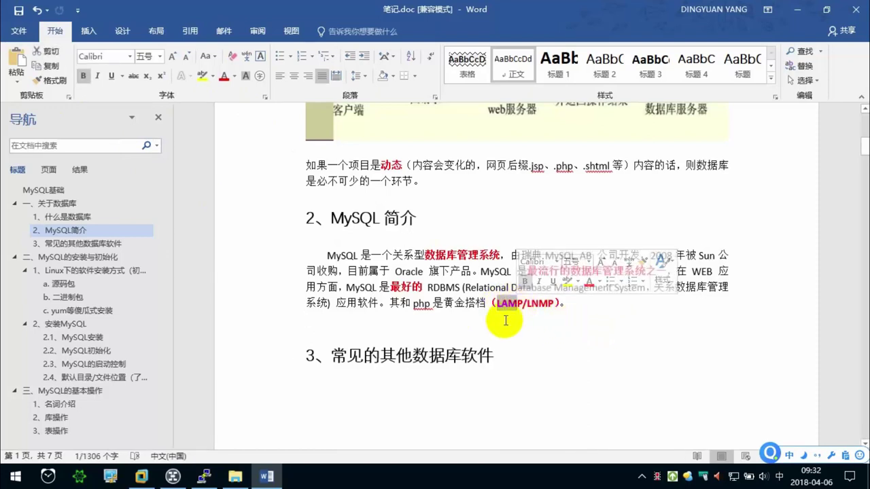
click(401, 306)
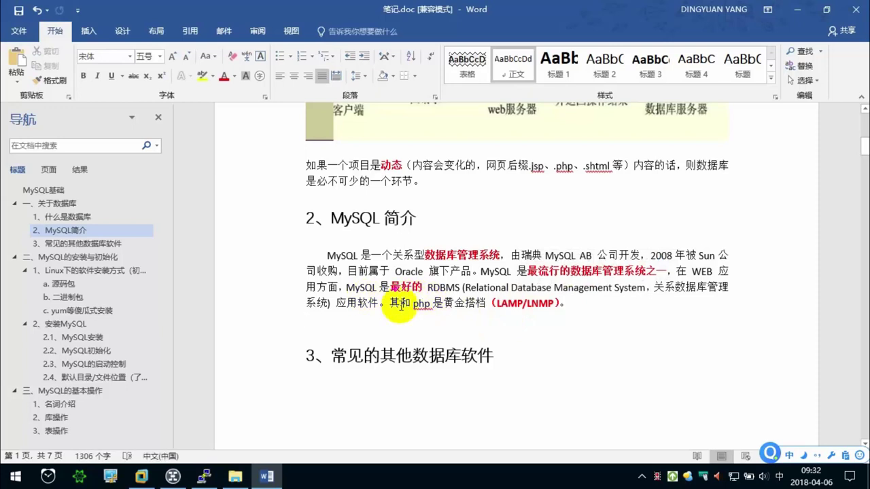
key(BackSpace)
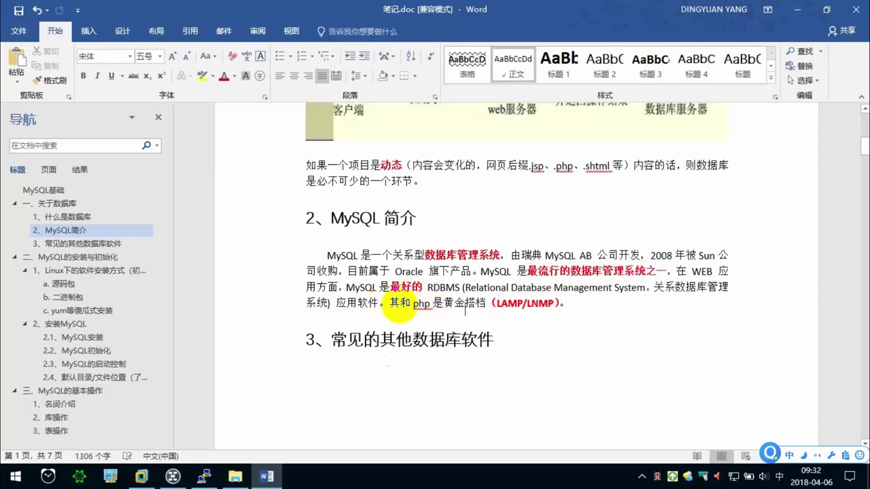
scroll(388, 320, down, 2)
click(384, 302)
Under the section 3 heading, type 目前市场上还有：.
click(383, 301)
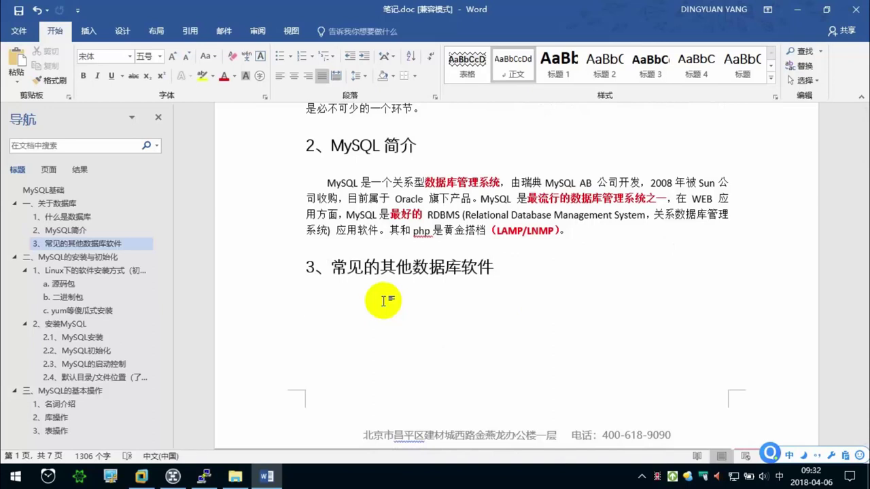
text(muqian shichang)
key(space)
text(shan)
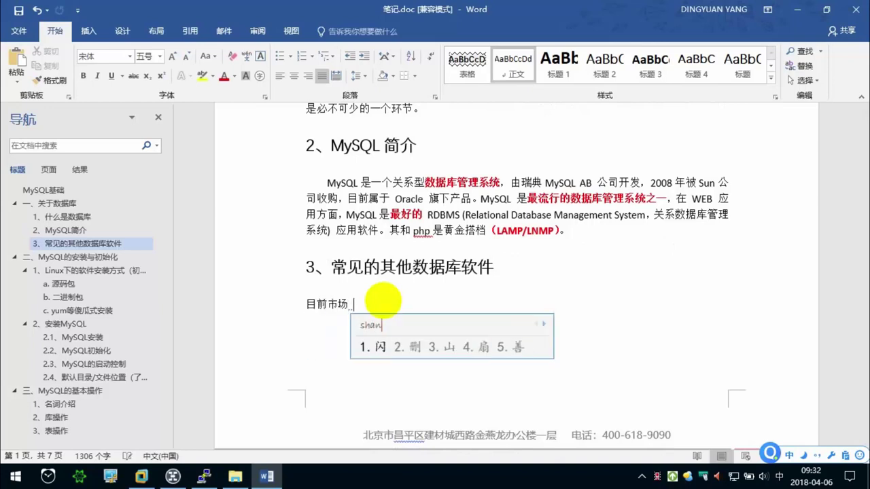
text(gh)
key(space)
text(haiyou)
key(space)
text(：)
Continue with Oracle（重量级的数据库）, typing Oracle in English.
key(shift)
text(Oracle)
key(Return)
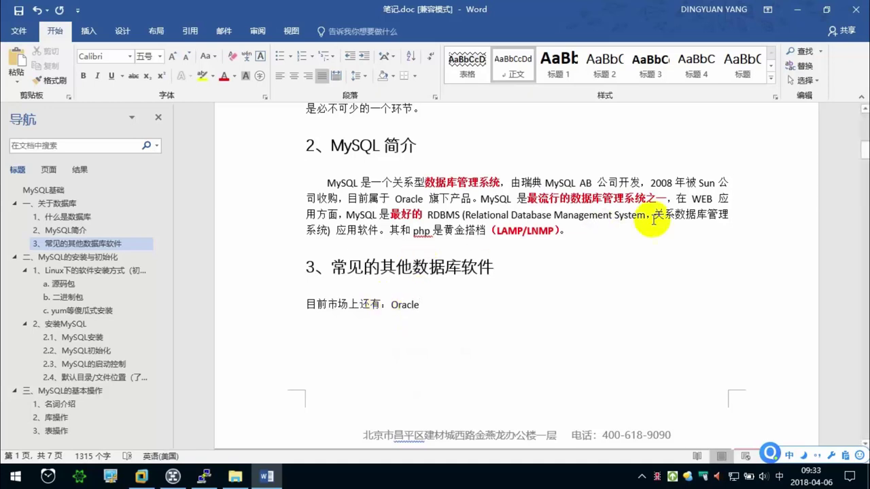
double_click(402, 198)
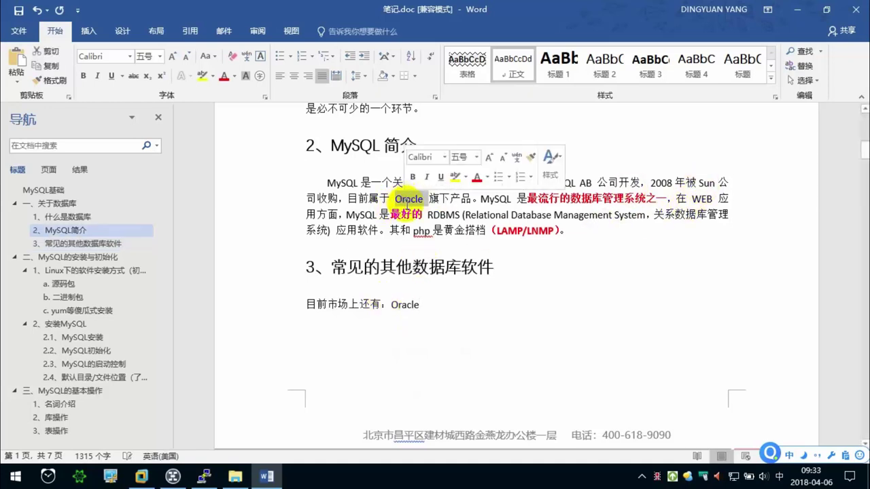
click(438, 304)
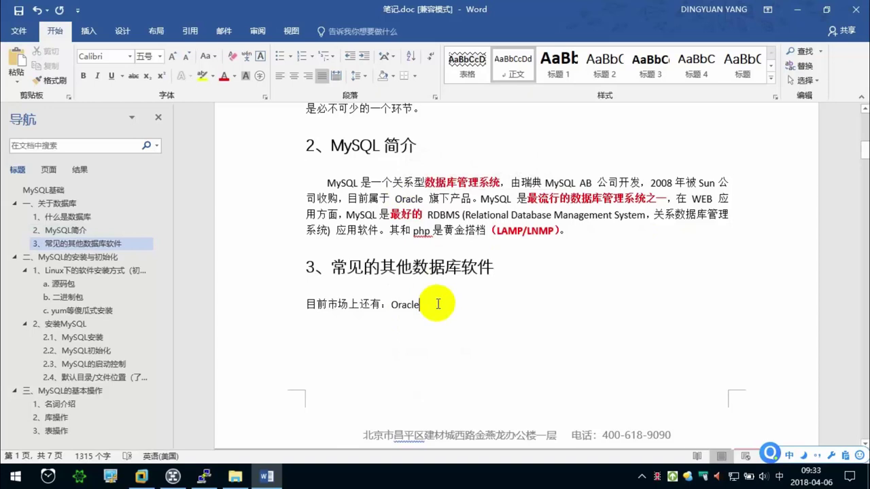
text(())
key(Left)
text(zhongliangji)
key(space)
text(d)
key(space)
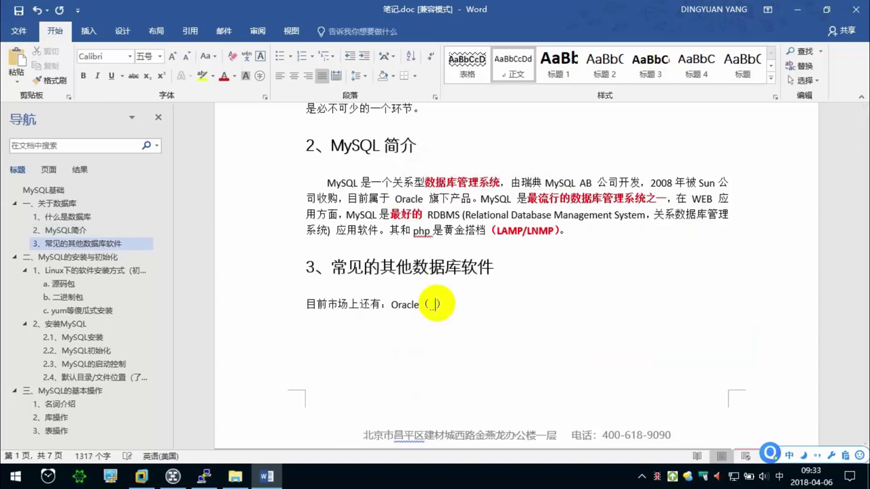
text(shujuku)
key(space)
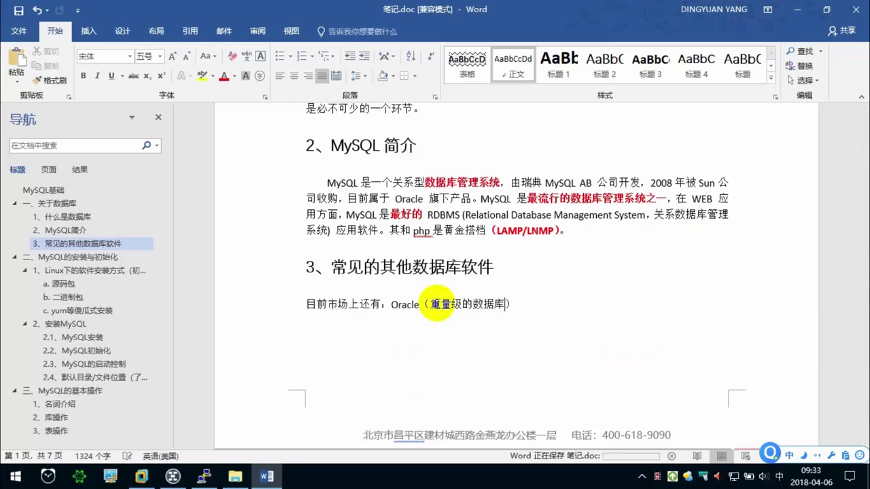
Add the version 11g after 数据库 and delete the stray letters typed after it.
text(，)
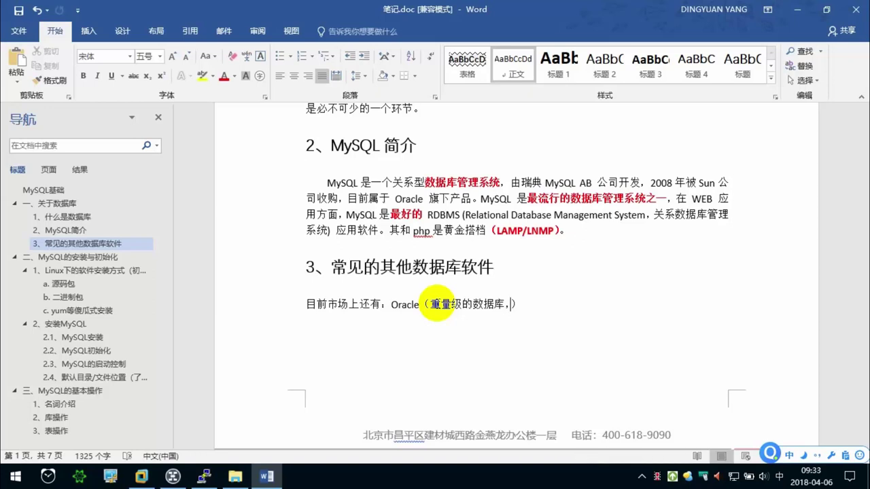
text(10g)
key(Return)
key(BackSpace)
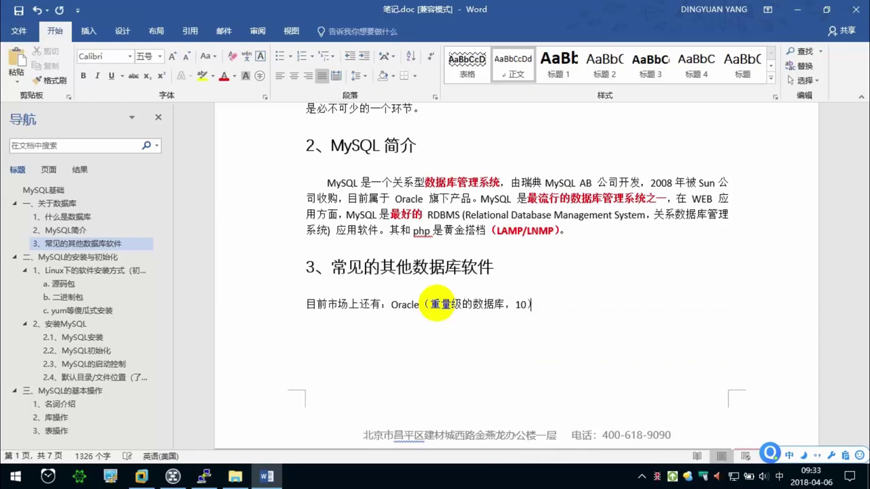
key(BackSpace)
text(1)
text(g)
key(Return)
text(b)
key(Return)
key(BackSpace)
text(raid)
key(Return)
key(BackSpace)
key(BackSpace)
key(BackSpace)
key(BackSpace)
key(BackSpace)
key(BackSpace)
key(BackSpace)
key(BackSpace)
Append 、MS SQL Server（微软） after the Oracle entry.
key(End)
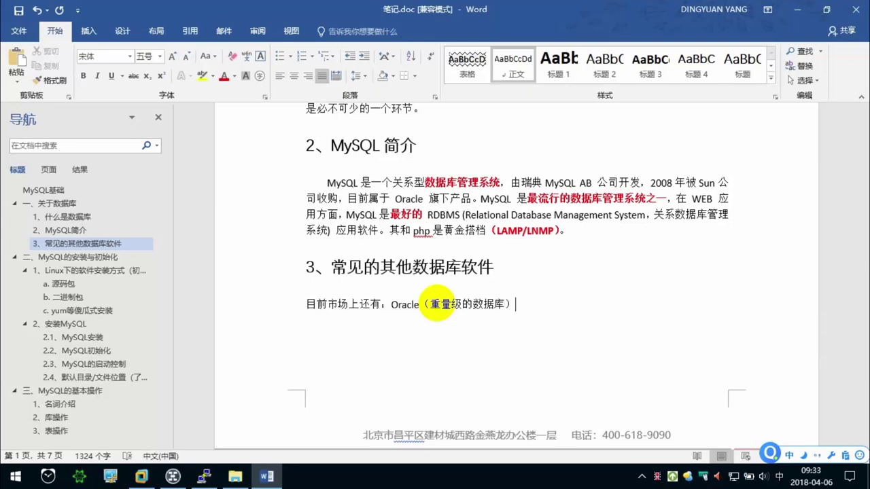
text(、)
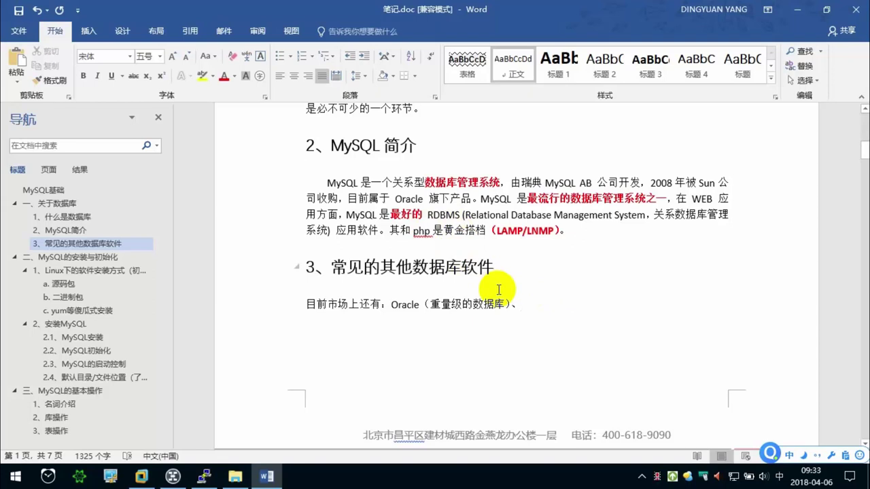
key(ctrl+space)
text(MS SQL)
key(Caps_Lock)
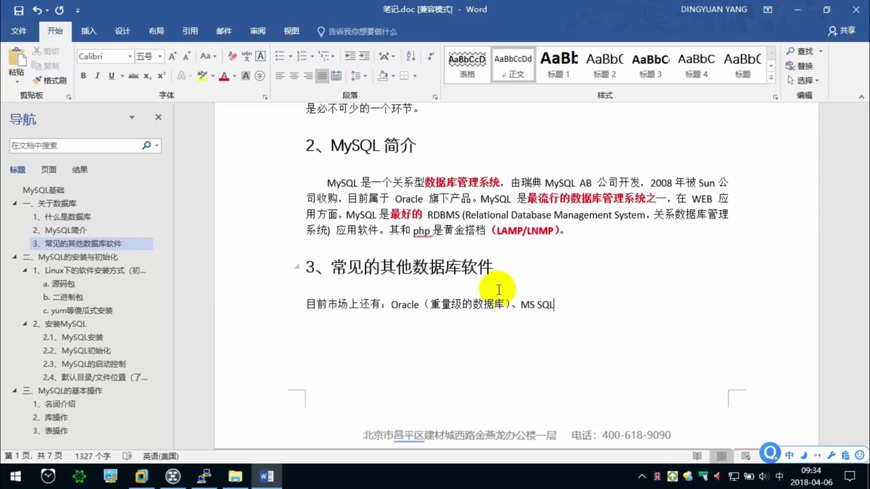
key(Caps_Lock)
text( S)
key(Caps_Lock)
text(erver)
key(Return)
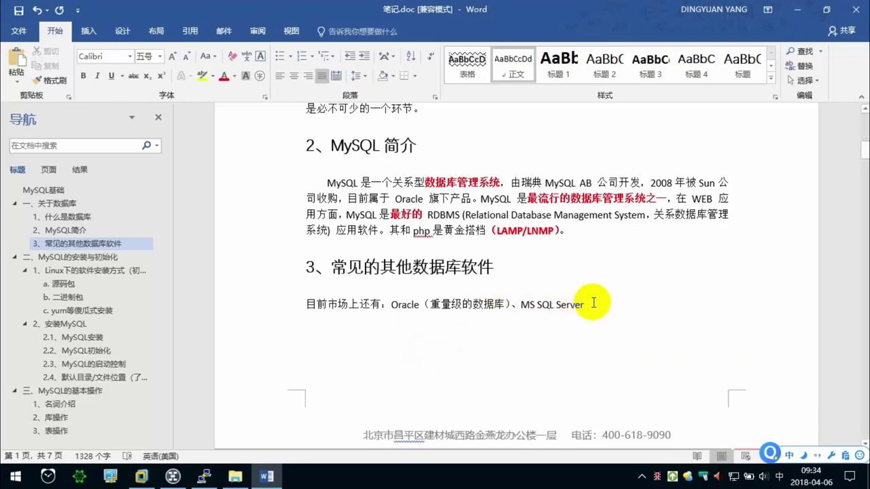
text(())
key(Left)
text(wei'ruan)
key(space)
key(Right)
Add 、Access（微软） to the list and save the notes document.
text(、)
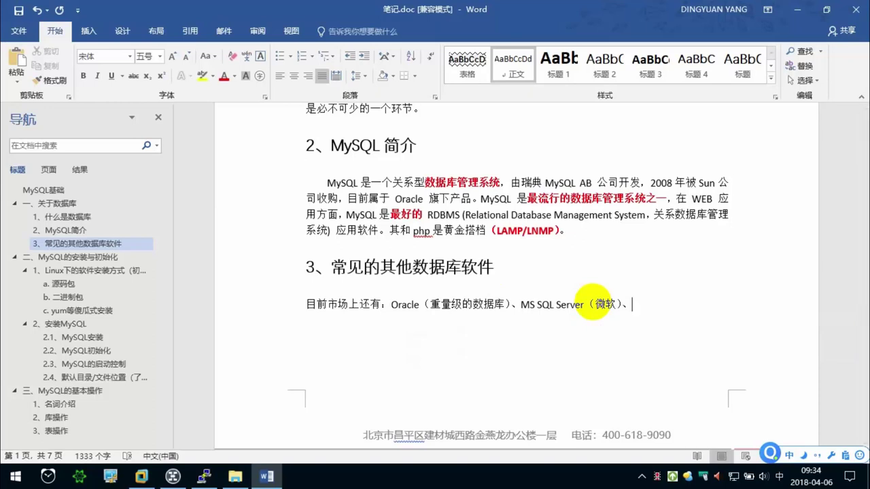
key(Caps_Lock)
text(A)
key(Caps_Lock)
text(ccess)
key(Return)
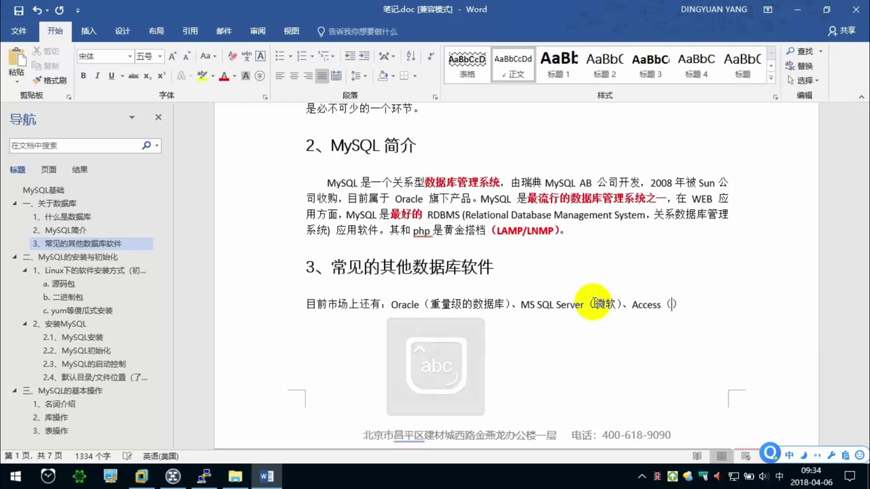
text((weirua)
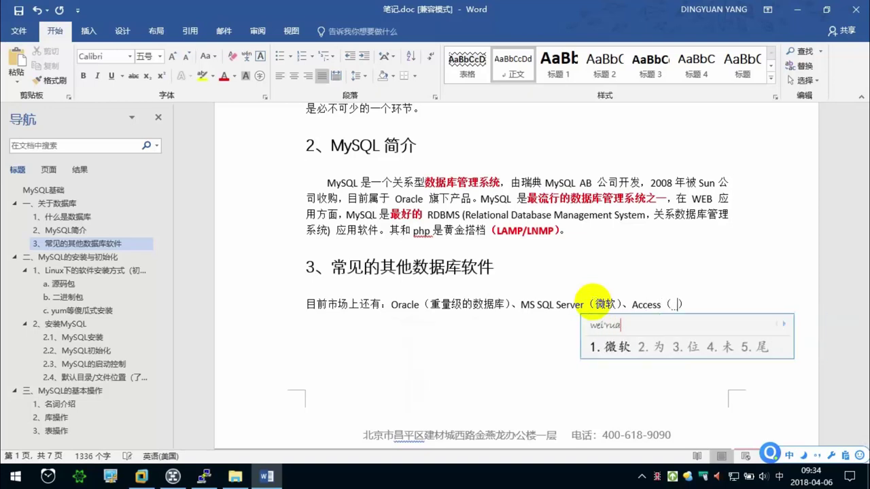
text(n)
key(space)
key(ctrl+s)
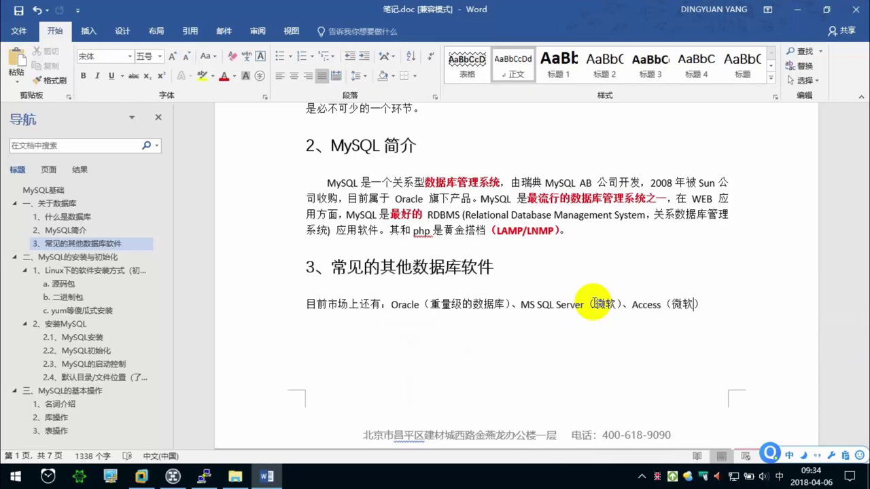
click(15, 476)
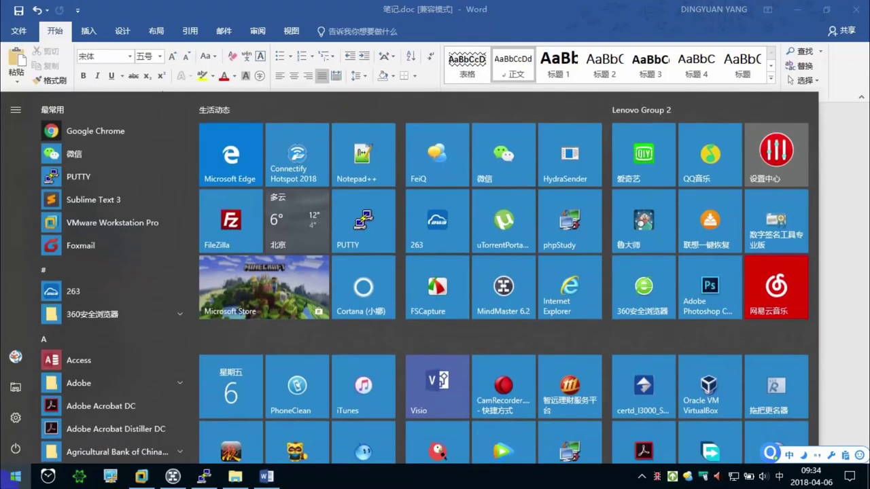
Launch Access, create blank database Database1, view its File backstage, then close Access.
click(80, 360)
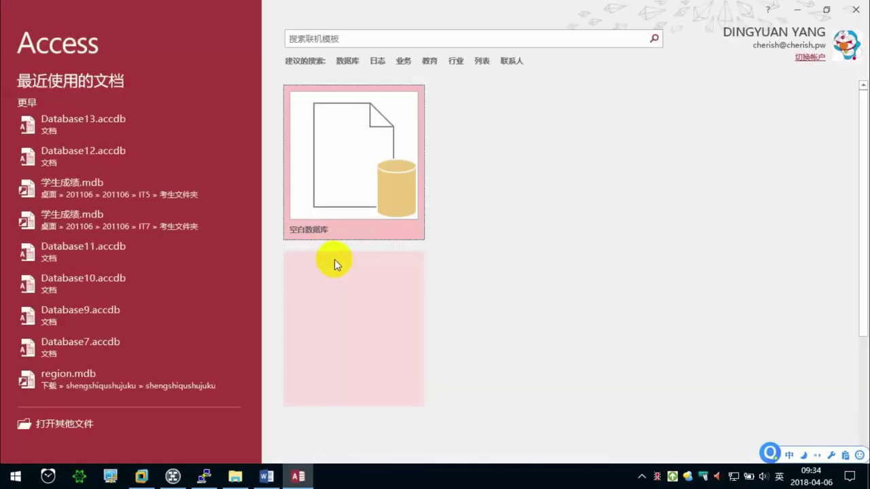
double_click(349, 176)
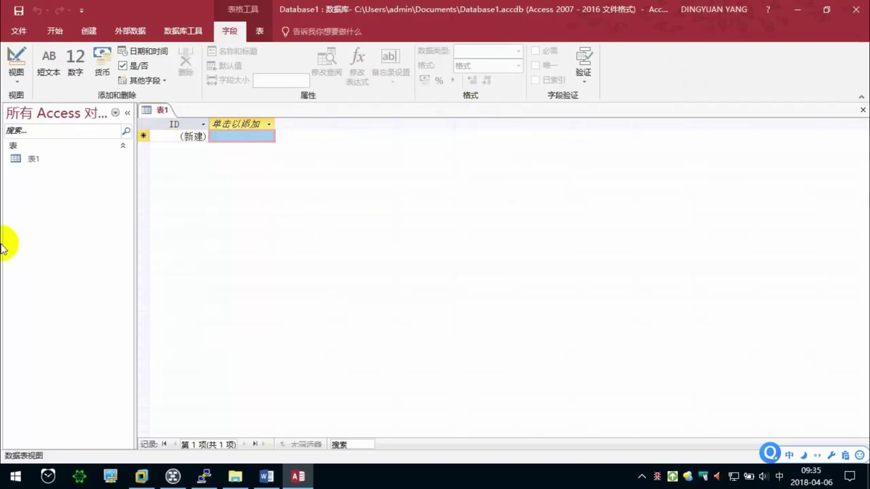
click(19, 31)
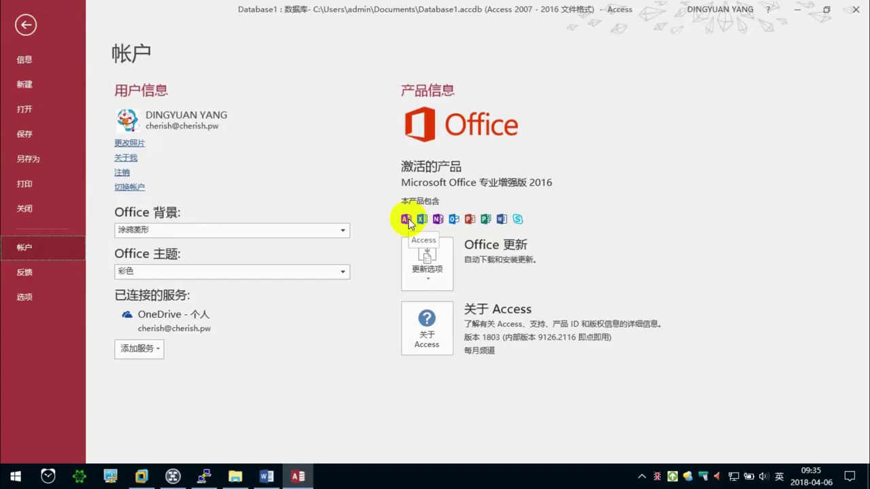
click(855, 10)
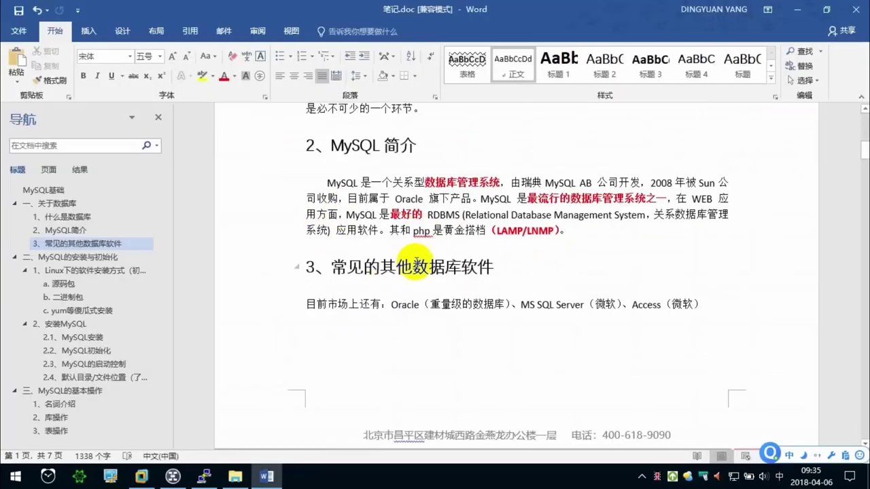
Add 、PostgreSQL after Access（微软） in the database list.
click(702, 304)
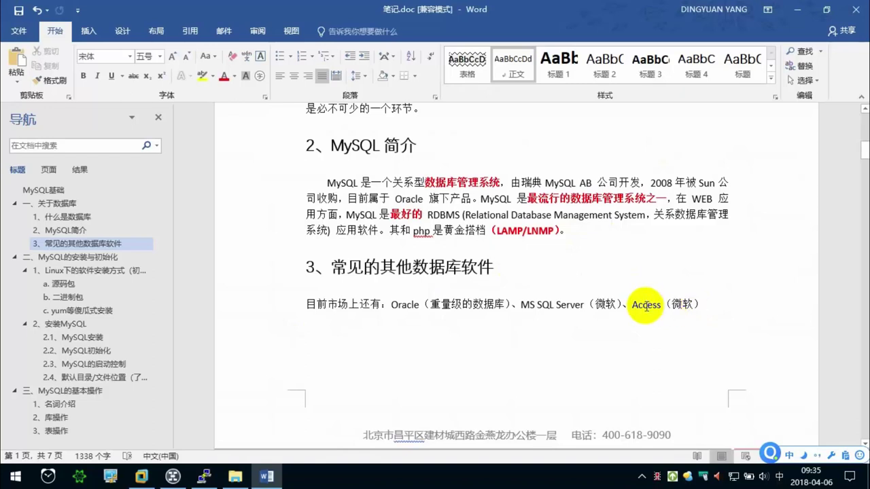
text(、)
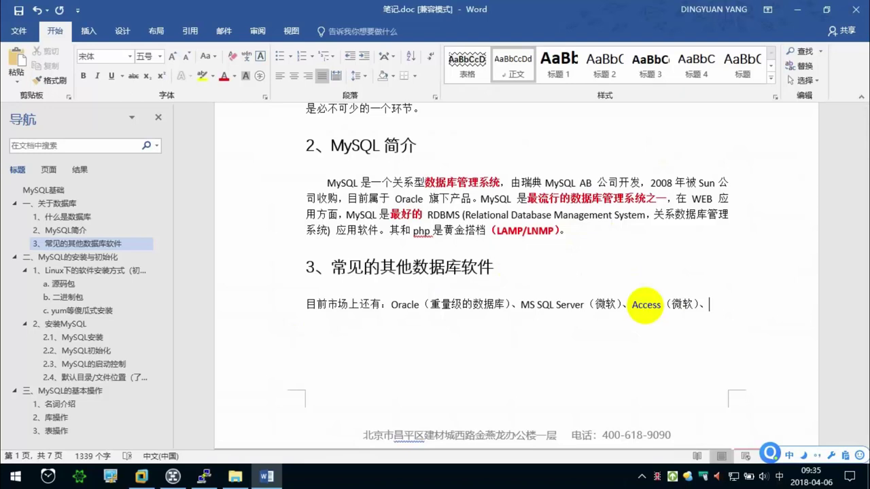
key(Caps_Lock)
text(P)
key(Caps_Lock)
text(o)
key(shift)
text(stgre)
key(shift)
key(Caps_Lock)
text(SQL)
key(Caps_Lock)
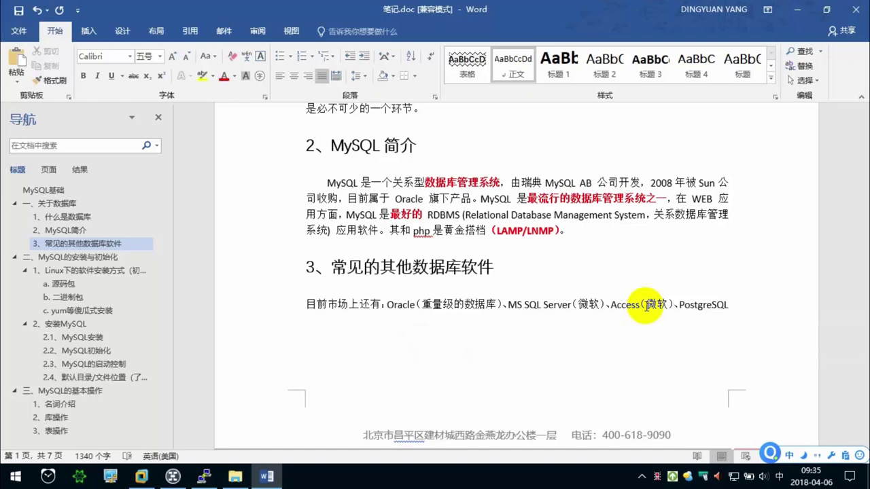
Add 、DB2、 to the list, typing MangoDB and then deleting it.
text(、)
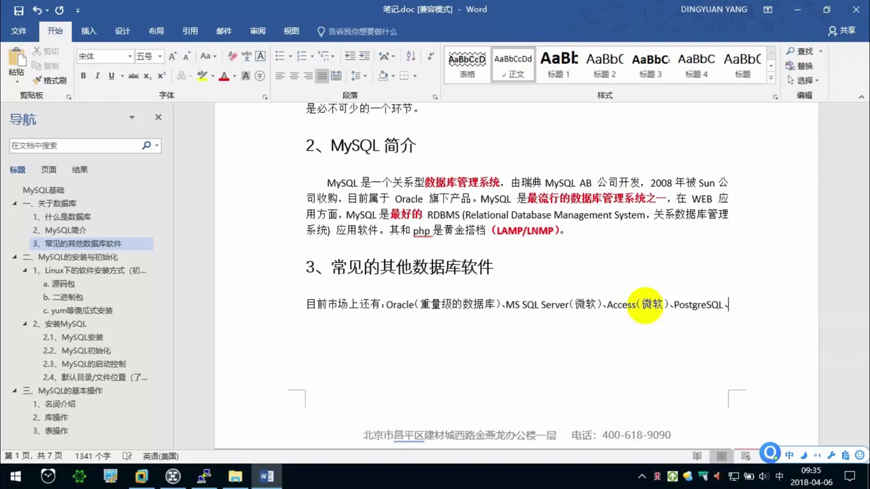
key(shift)
text(DB2)
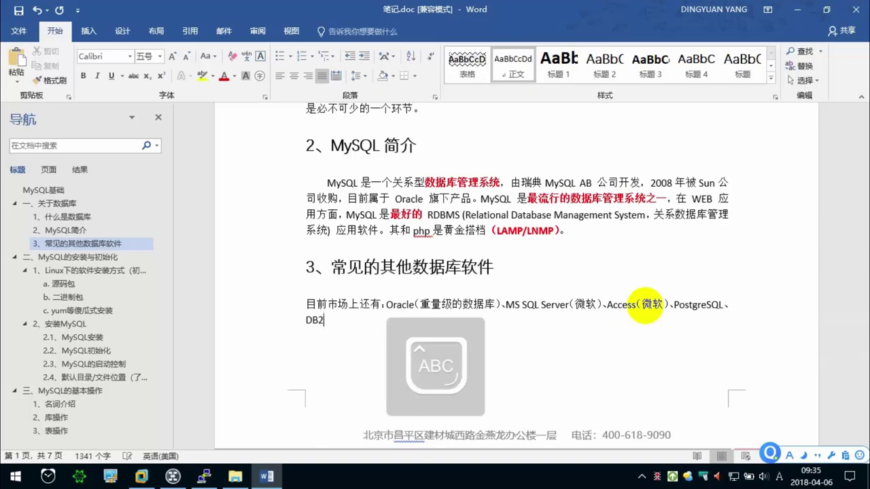
key(Caps_Lock)
text(、)
key(Caps_Lock)
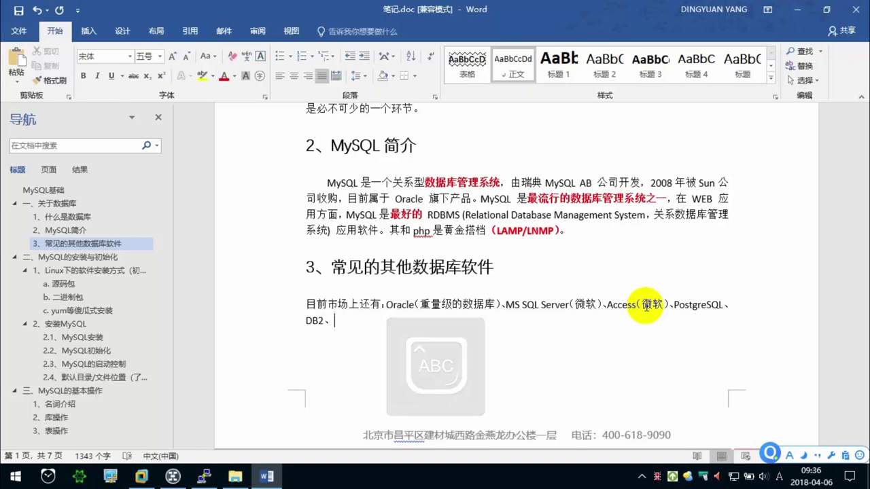
text(MAN)
key(BackSpace)
key(BackSpace)
key(Caps_Lock)
text(ango)
key(Caps_Lock)
text(DB)
key(Caps_Lock)
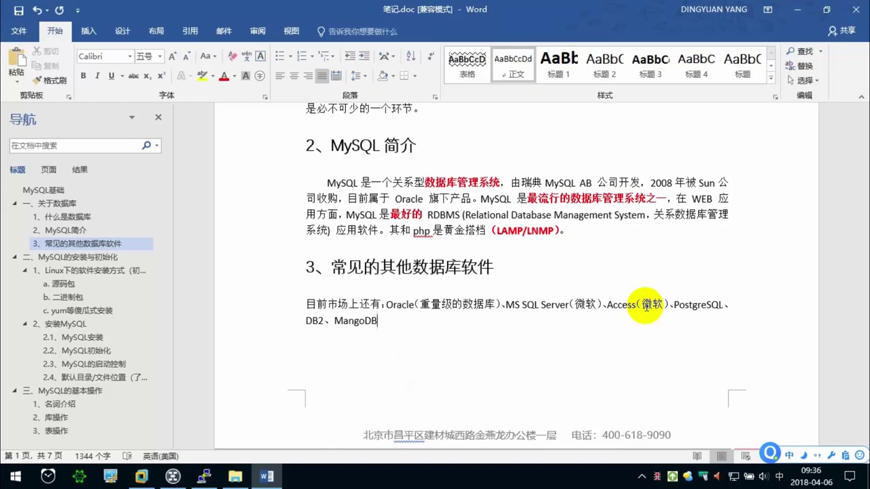
key(BackSpace)
key(BackSpace)
key(BackSpace)
key(BackSpace)
key(BackSpace)
key(BackSpace)
key(BackSpace)
scroll(577, 287, down, 1)
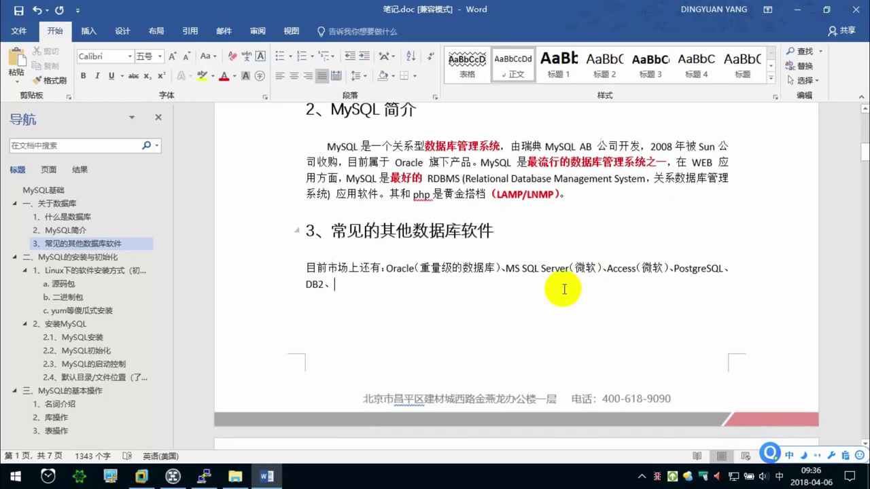
Type Mariadb（MySQL 分支） after DB2、, then select 'MySQL AB' in the introduction.
key(Caps_Lock)
text(MA)
key(BackSpace)
key(Caps_Lock)
text(ariadb)
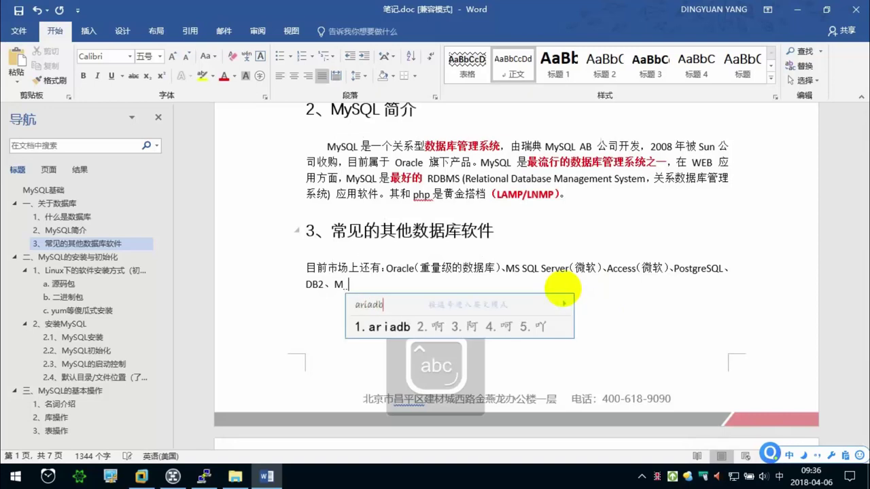
key(Return)
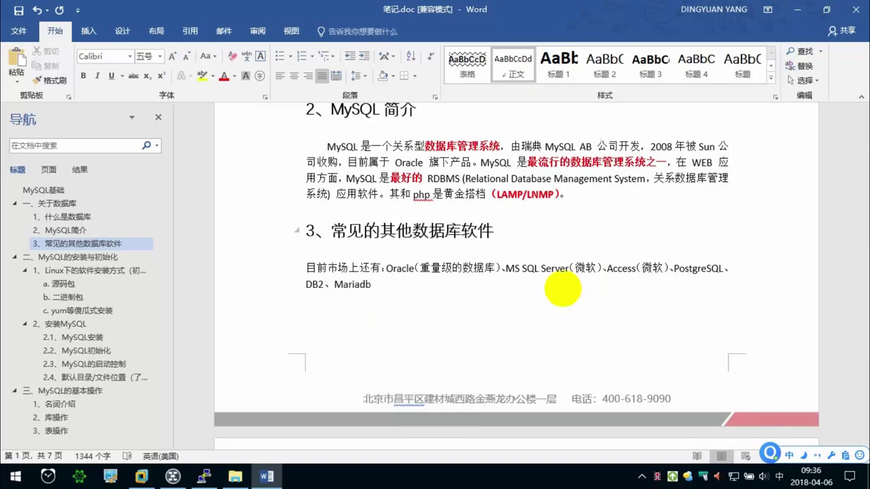
text(（）)
key(Left)
text(MySQLfenzhi)
key(space)
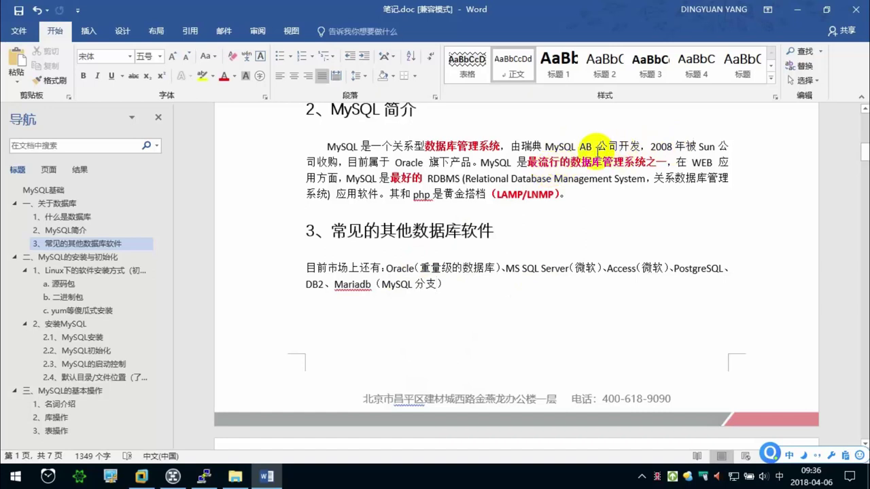
drag(545, 146, 592, 150)
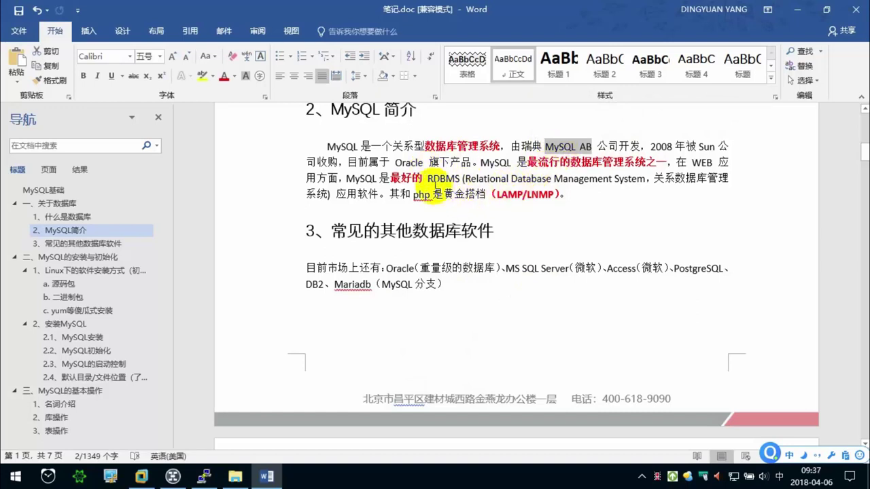
click(410, 162)
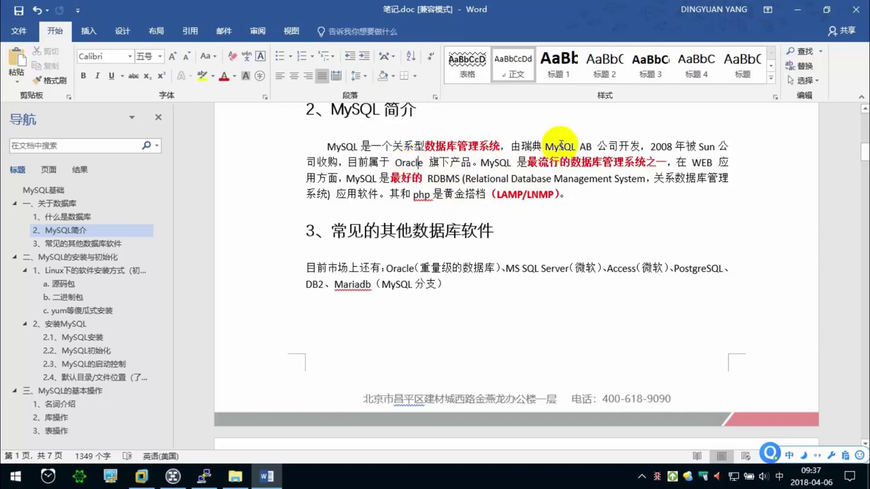
drag(394, 162, 419, 162)
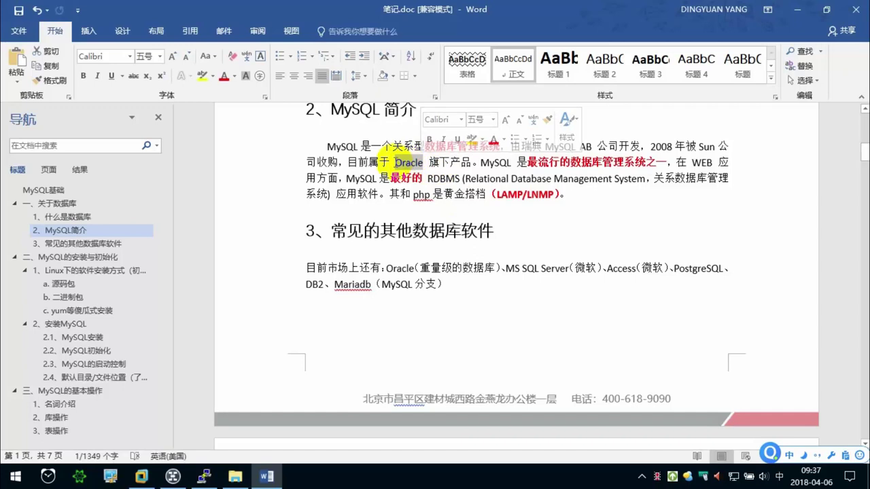
click(394, 163)
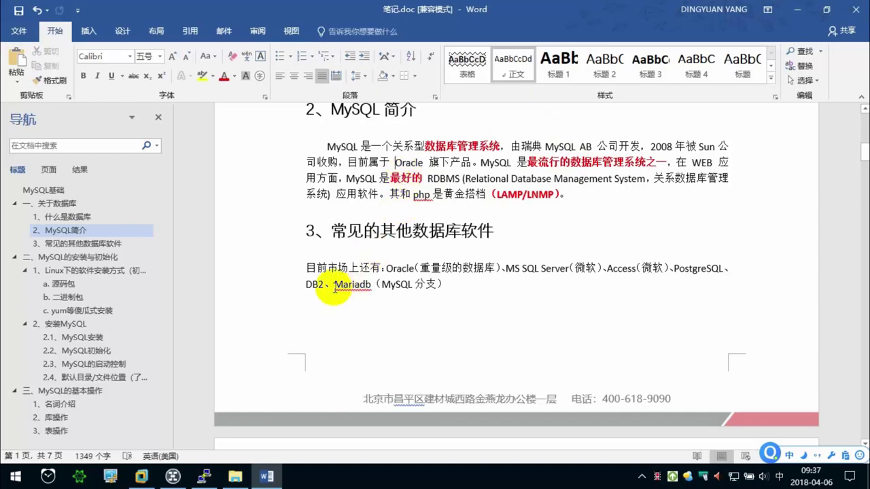
drag(334, 285, 373, 285)
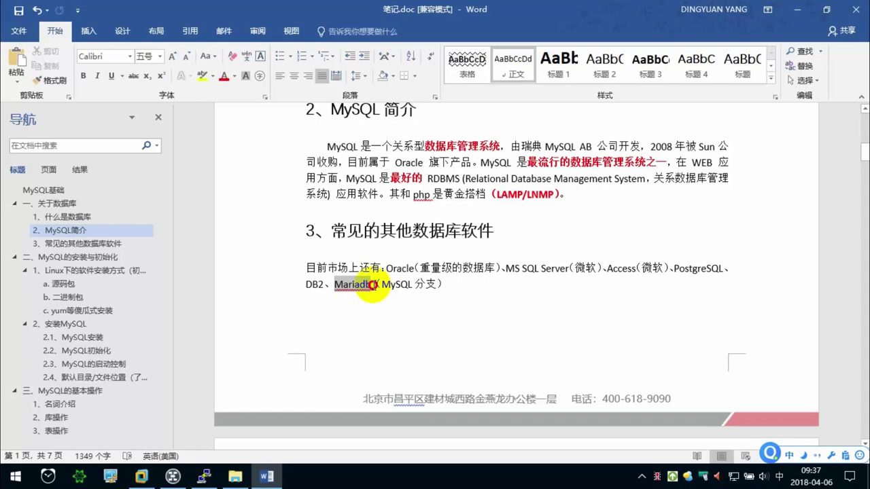
drag(372, 285, 373, 285)
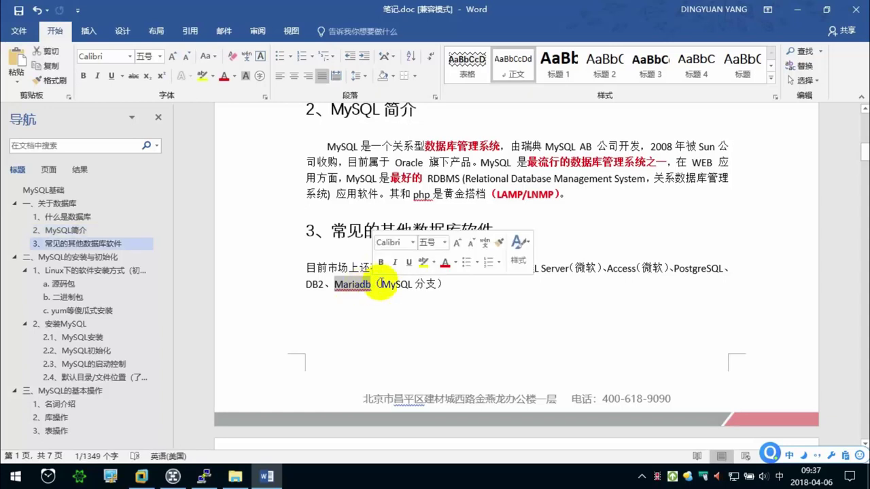
click(438, 287)
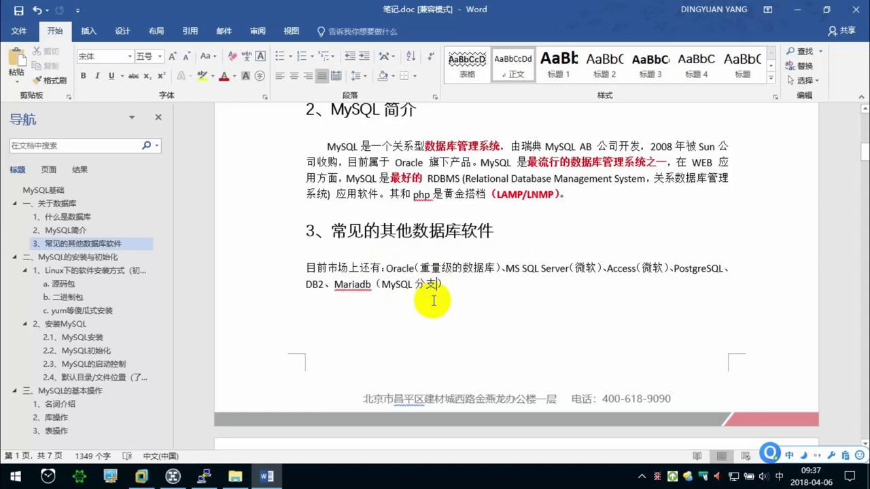
scroll(432, 300, up, 1)
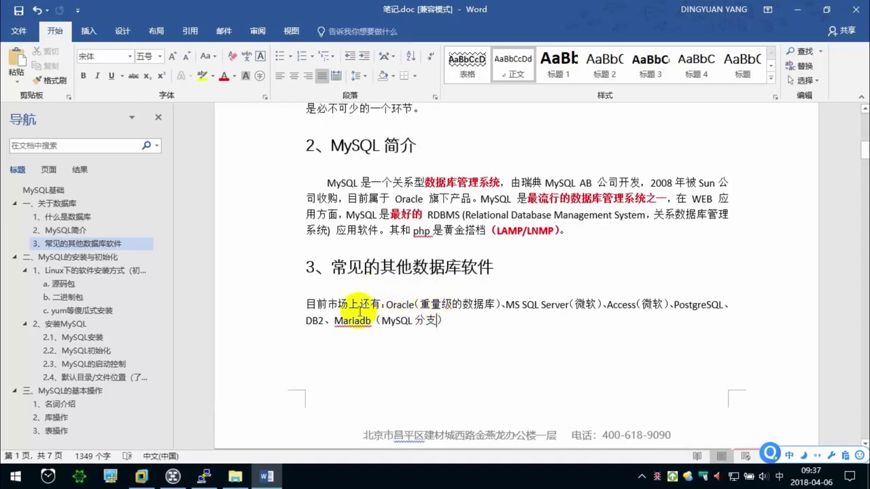
Add ，完全兼容 MySQL inside the Mariadb parentheses and save the document.
text(,wanquan)
key(space)
text(jianrong)
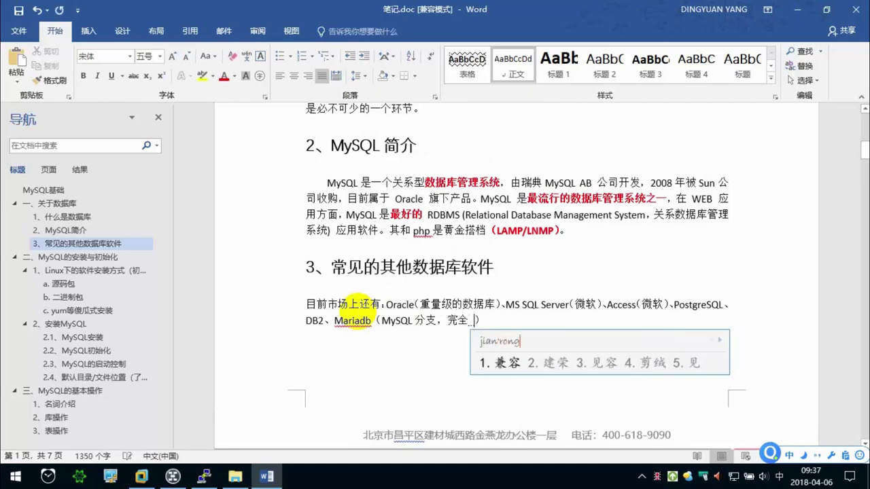
key(space)
text(Mysql)
key(shift)
key(BackSpace)
key(BackSpace)
key(BackSpace)
text(SQL)
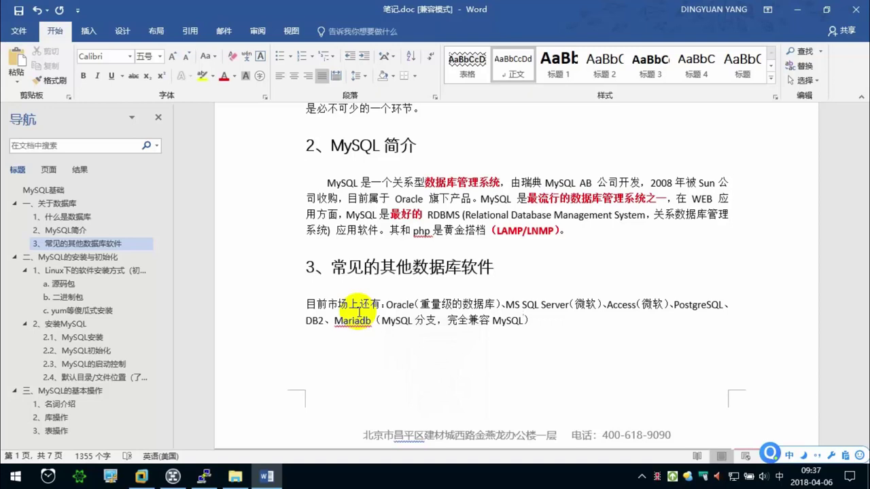
key(ctrl+s)
scroll(394, 323, down, 1)
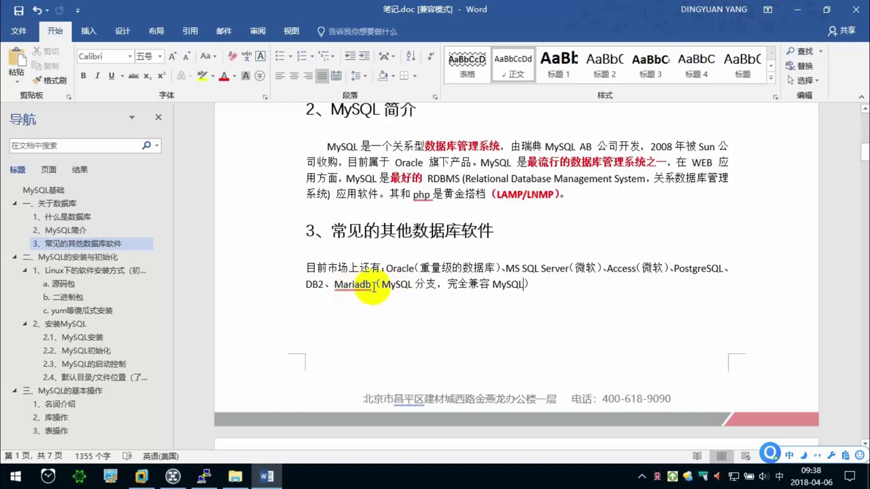
Launch Chrome, search Baidu for mariadb and open its Baidu Baike article.
click(15, 477)
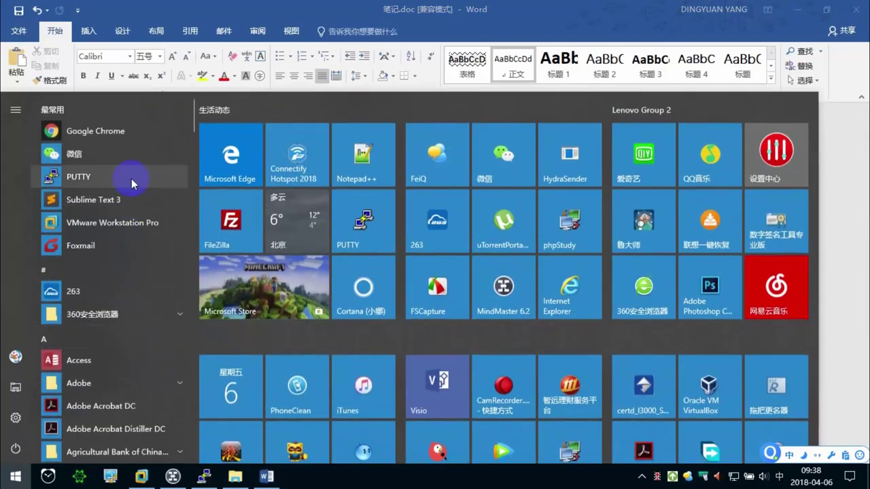
click(136, 130)
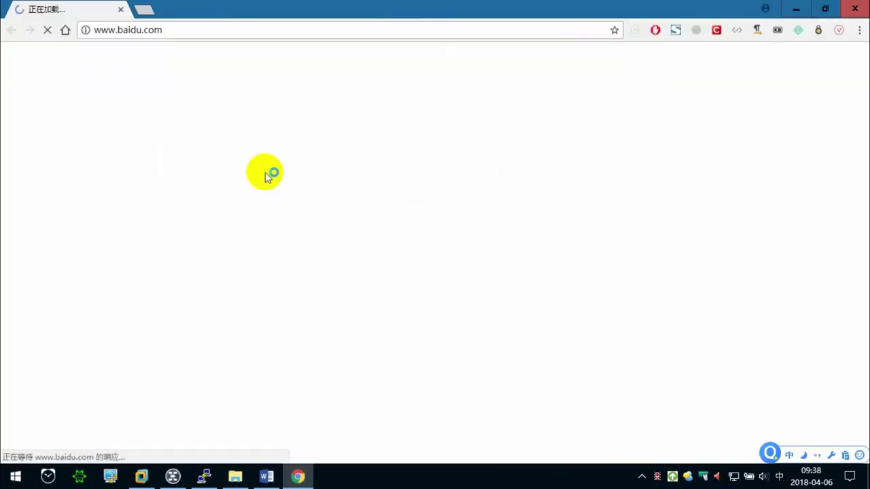
text(m'y)
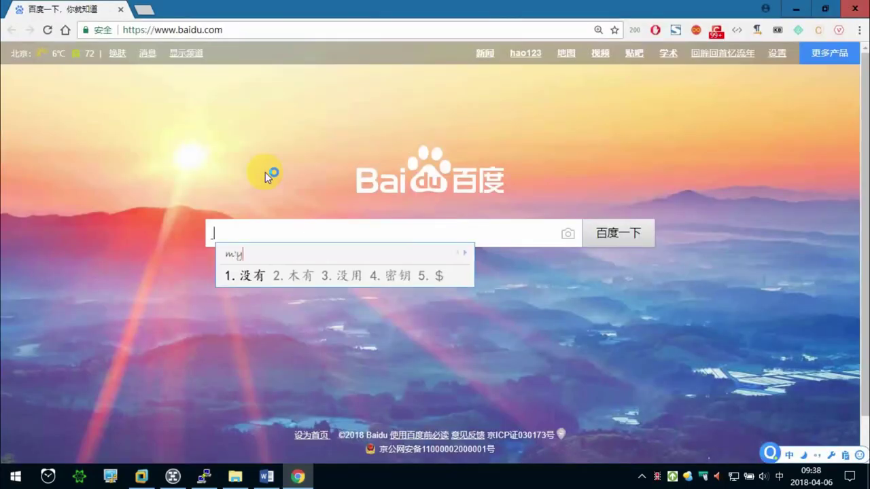
key(BackSpace)
text(ariadb)
key(Return)
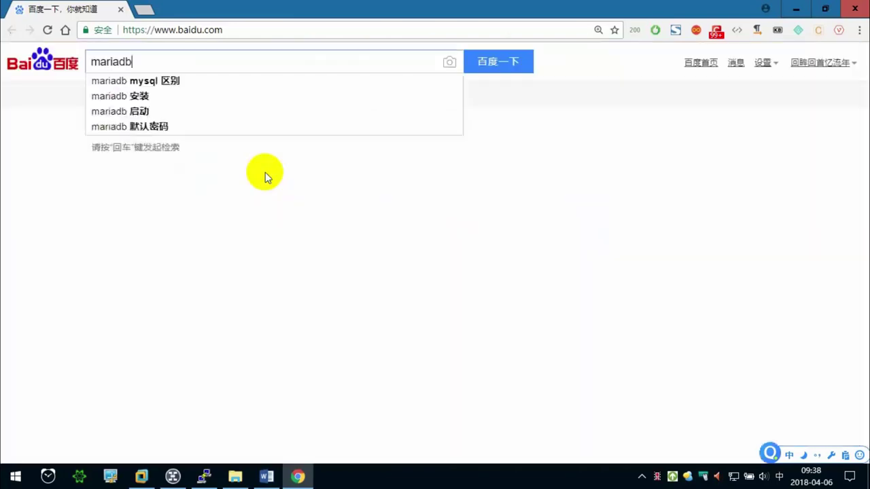
click(144, 254)
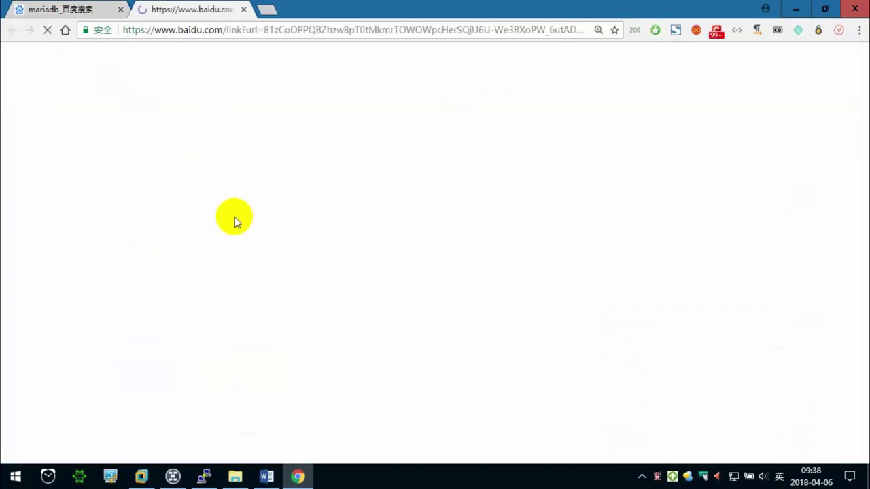
scroll(285, 250, down, 5)
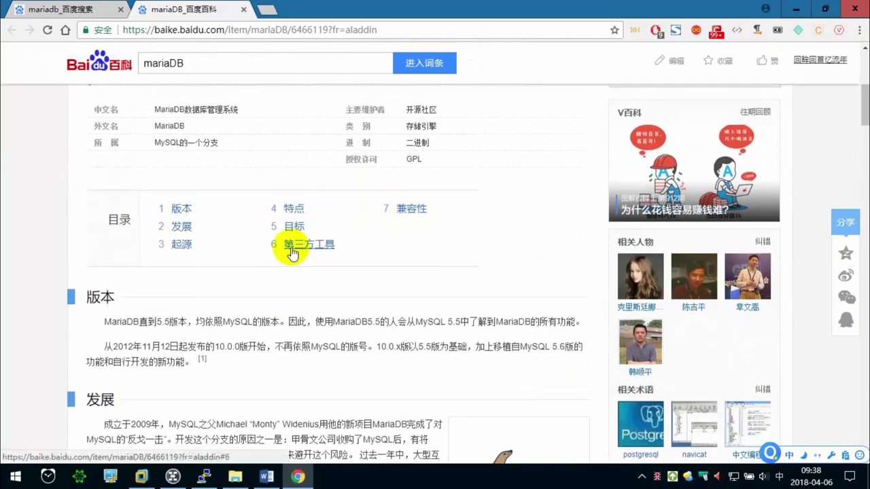
Browse a mariaDB article section, then look up the mysql entry in Baike.
click(288, 245)
scroll(260, 253, down, 5)
scroll(262, 253, down, 3)
scroll(262, 253, down, 3)
drag(224, 63, 68, 64)
text(mysql)
key(Return)
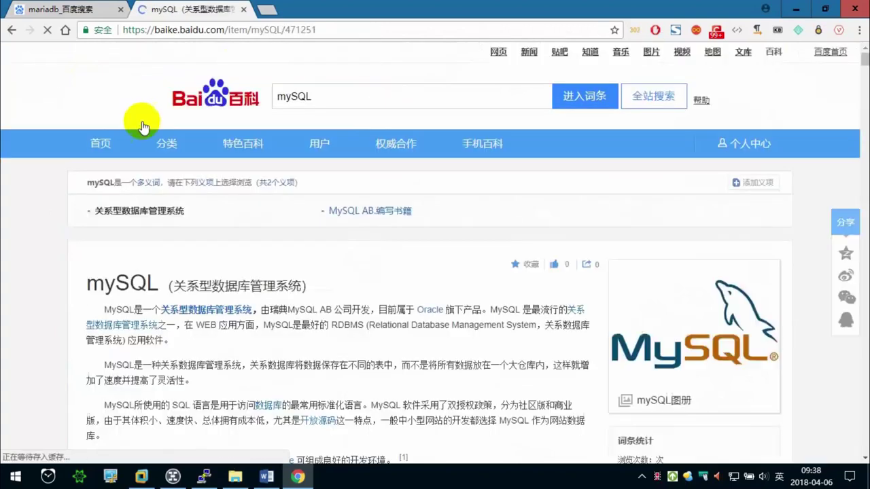
scroll(228, 212, down, 2)
scroll(223, 219, down, 2)
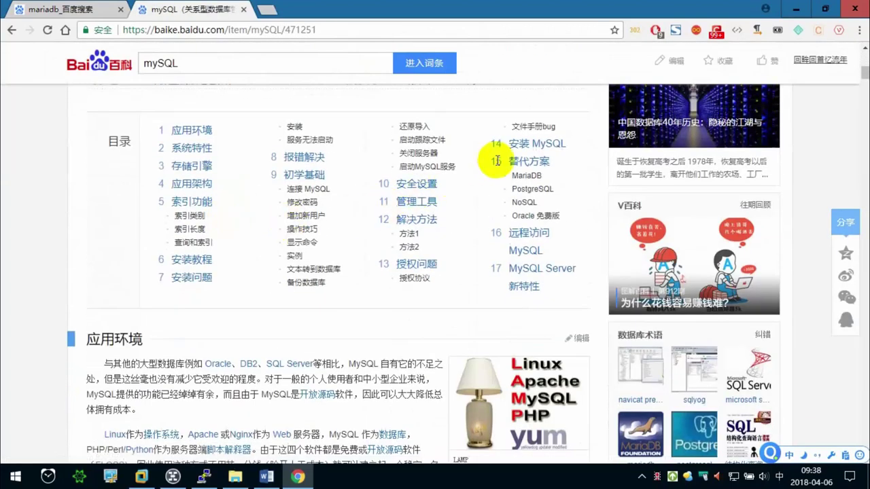
Read the MariaDB alternative section, highlighting passages on Sun's acquisition, the code fork, and adopting companies.
click(532, 177)
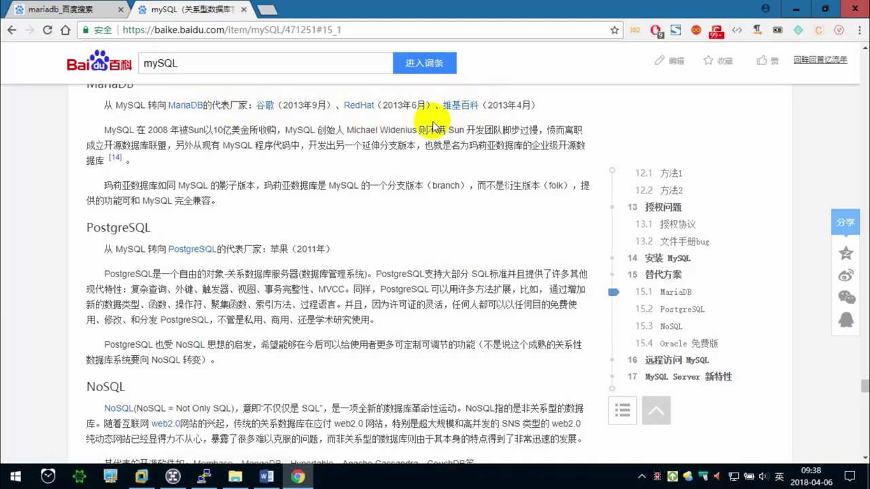
scroll(340, 161, up, 1)
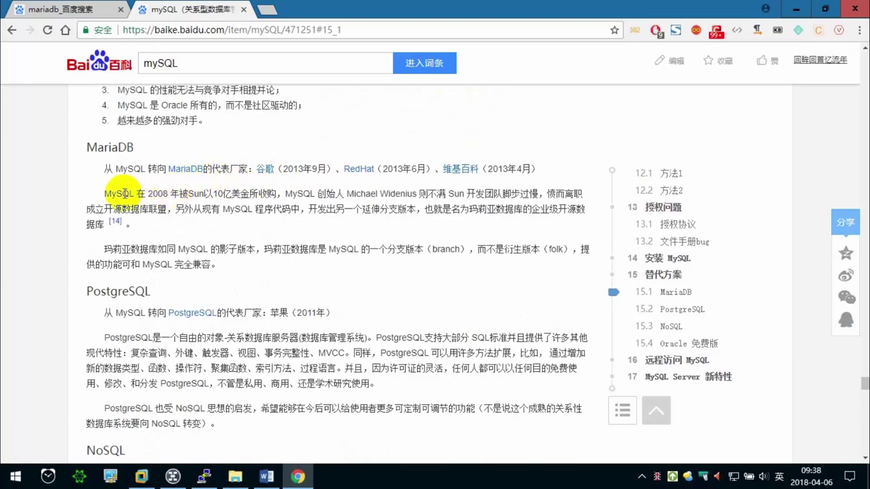
drag(104, 194, 241, 194)
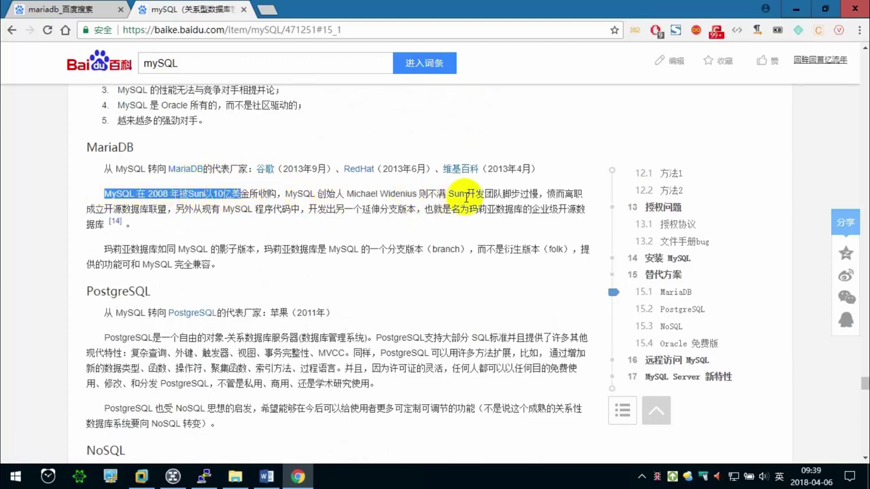
drag(466, 194, 532, 194)
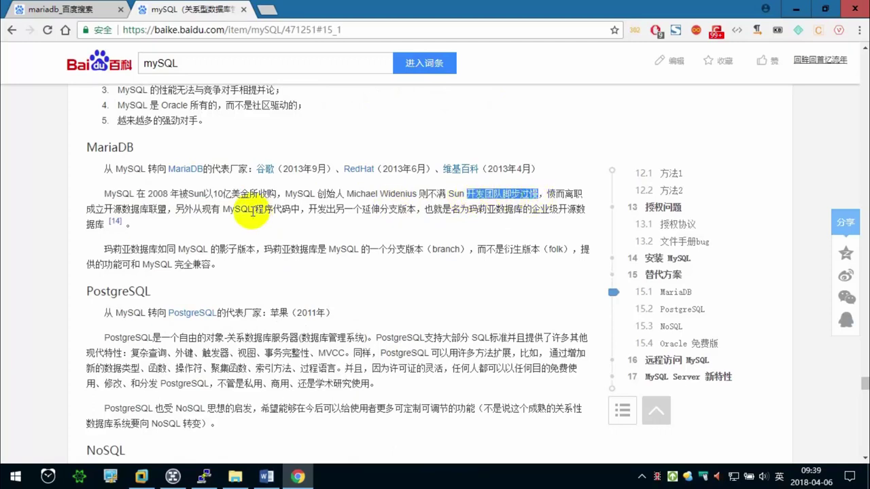
drag(176, 209, 411, 208)
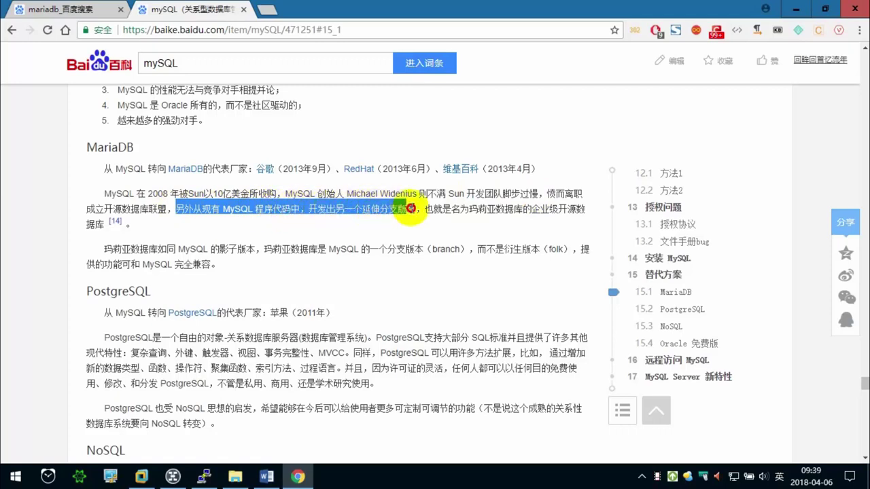
mouse_move(469, 209)
mouse_down()
mouse_move(573, 209)
mouse_move(577, 224)
mouse_up()
click(500, 205)
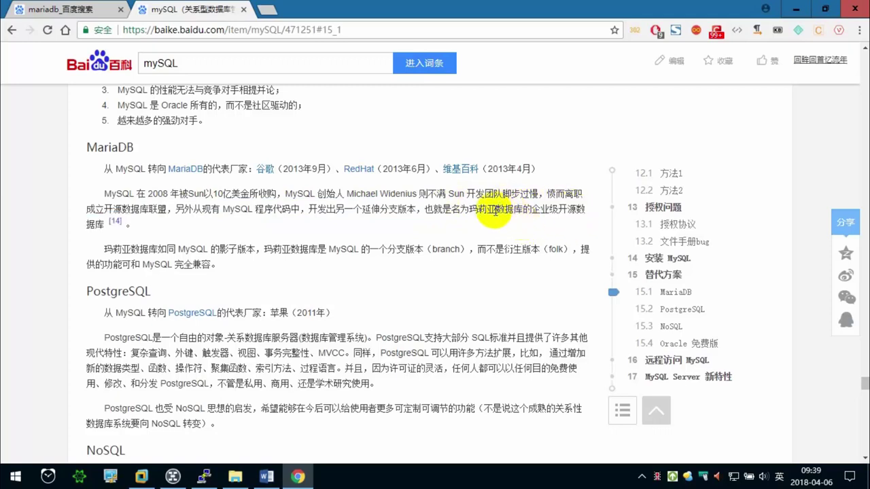
click(462, 224)
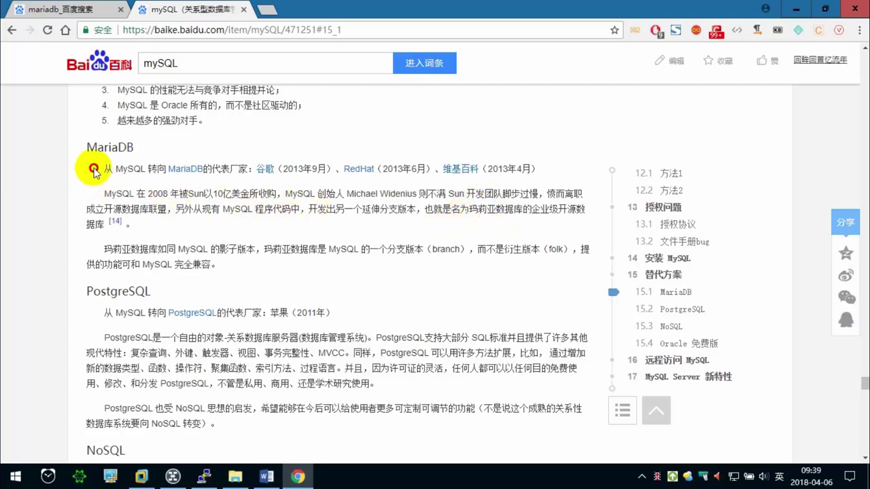
drag(94, 170, 550, 174)
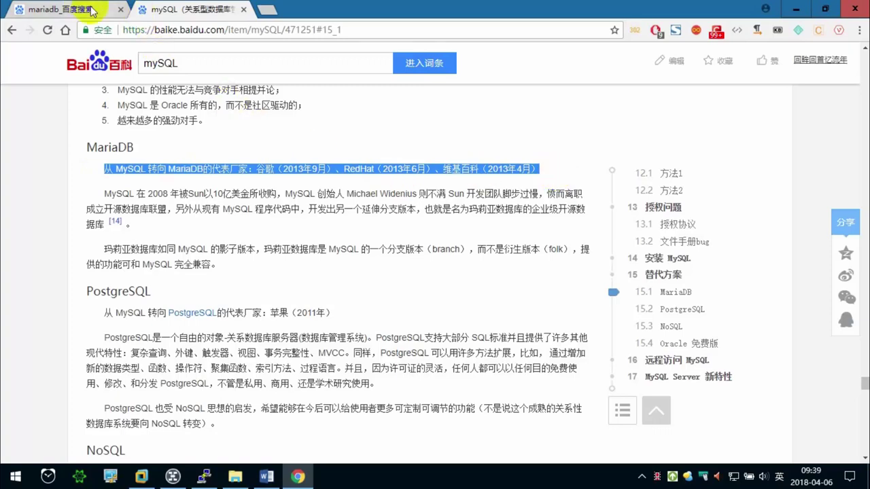
Return to the top of the mySQL article's introduction.
scroll(291, 204, up, 5)
scroll(291, 207, up, 5)
scroll(407, 207, up, 5)
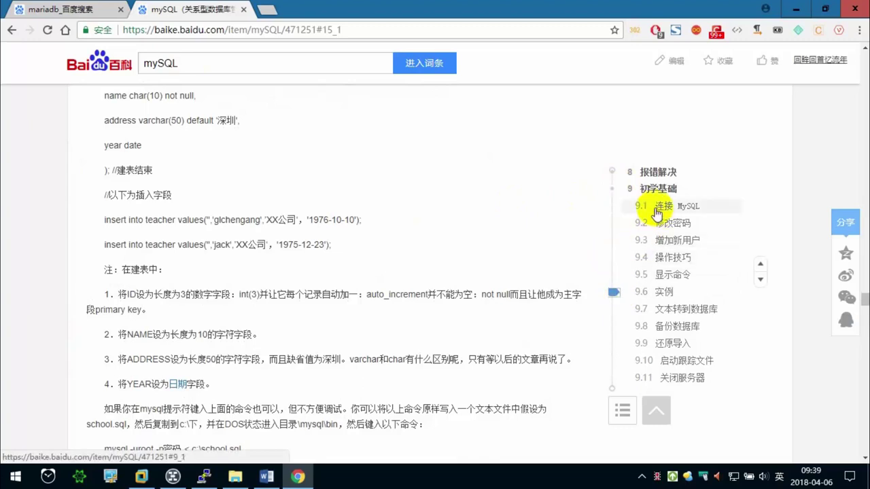
scroll(618, 225, up, 3)
scroll(632, 234, up, 2)
click(652, 182)
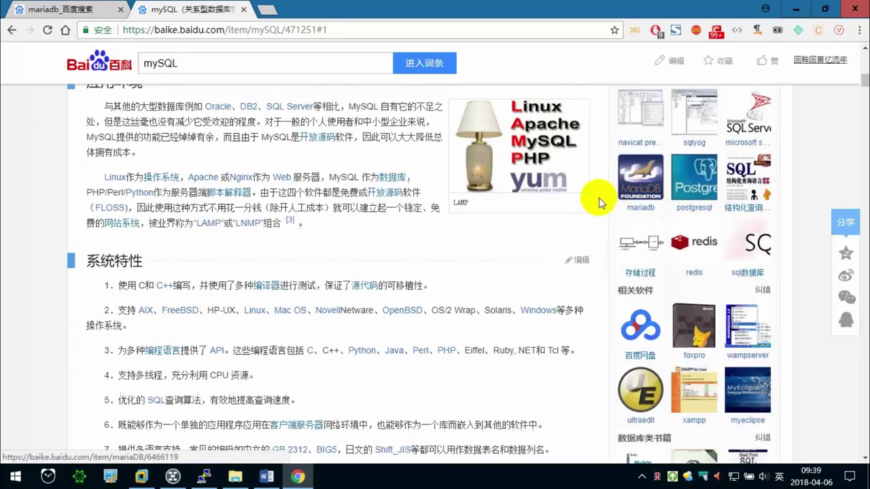
scroll(516, 224, up, 3)
scroll(475, 245, up, 5)
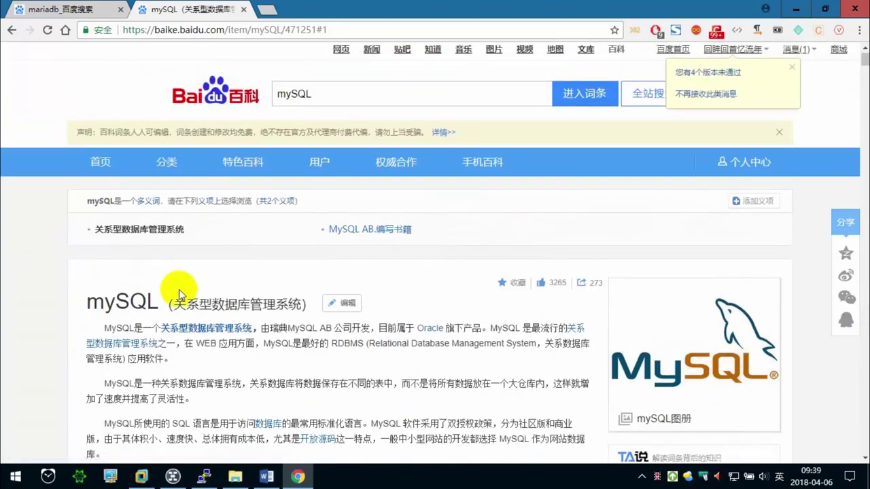
scroll(228, 288, down, 1)
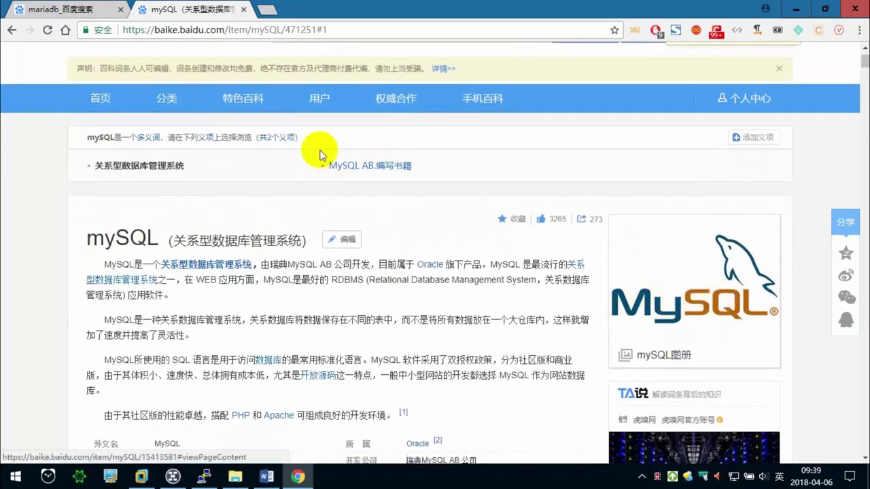
Open the mySQL article in a new tab and search Baike there for mariadb.
click(249, 31)
click(268, 10)
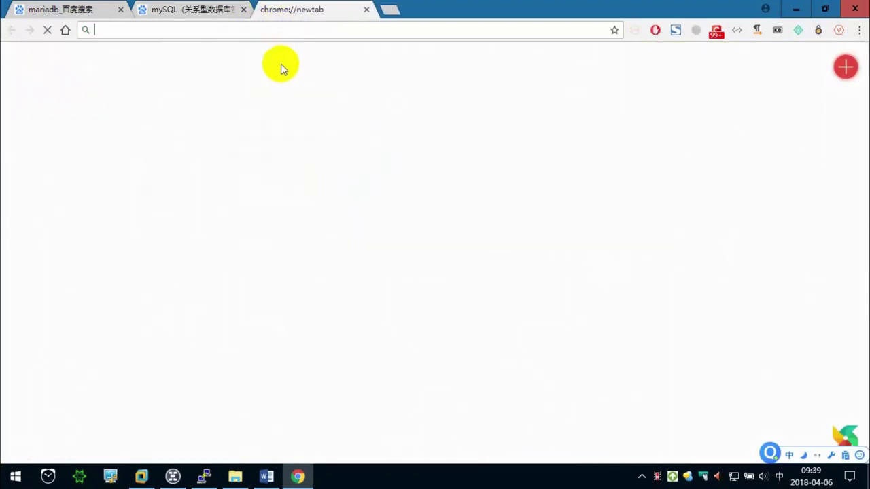
text(https://baike.baidu.com/item/mySQL/471251#1)
key(Return)
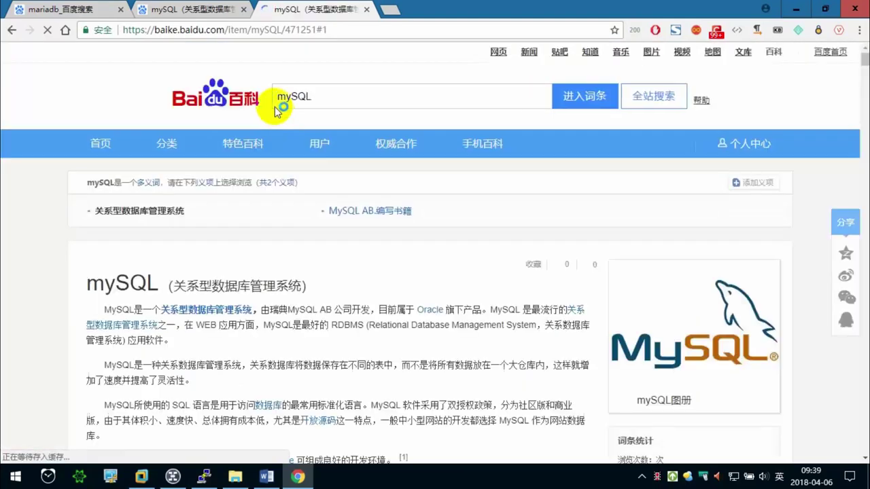
click(193, 62)
key(ctrl+a)
text(mariadb)
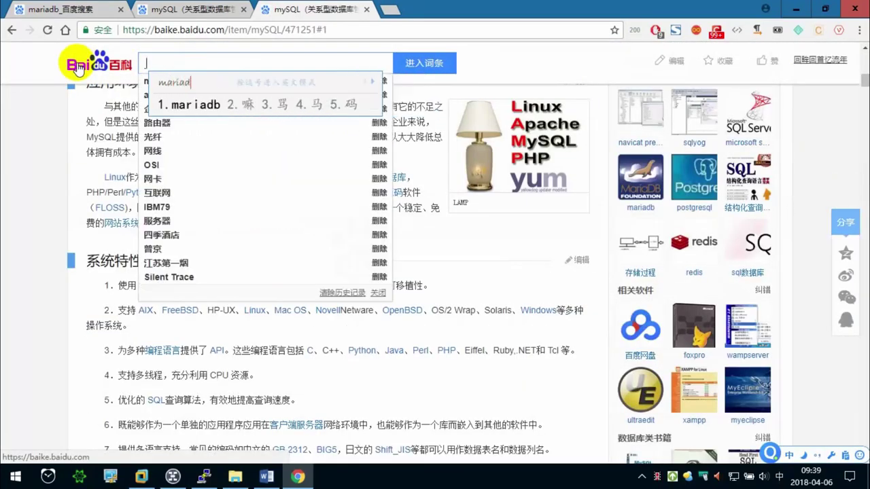
key(space)
key(Return)
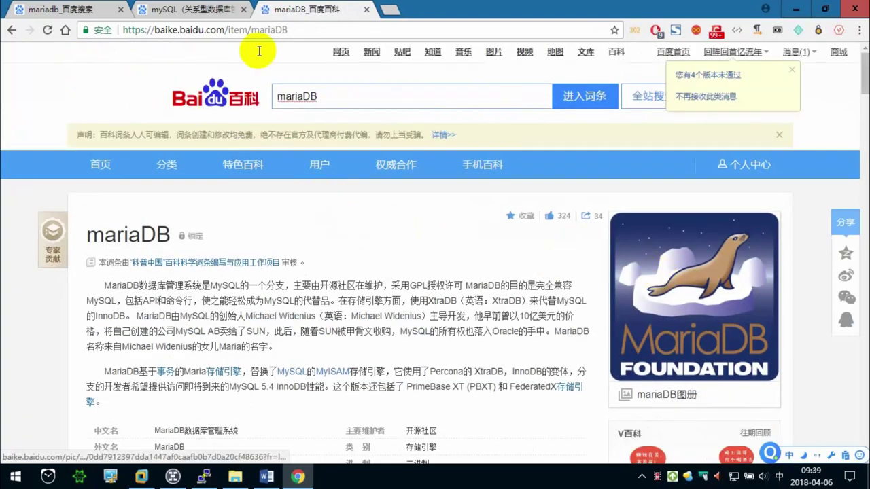
Compare the mySQL and mariaDB articles, then go back to the mariadb search results.
click(231, 10)
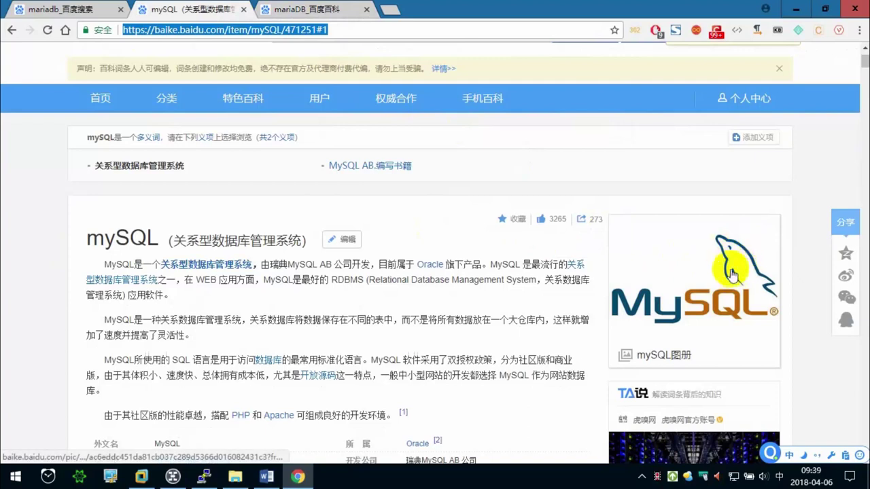
click(317, 10)
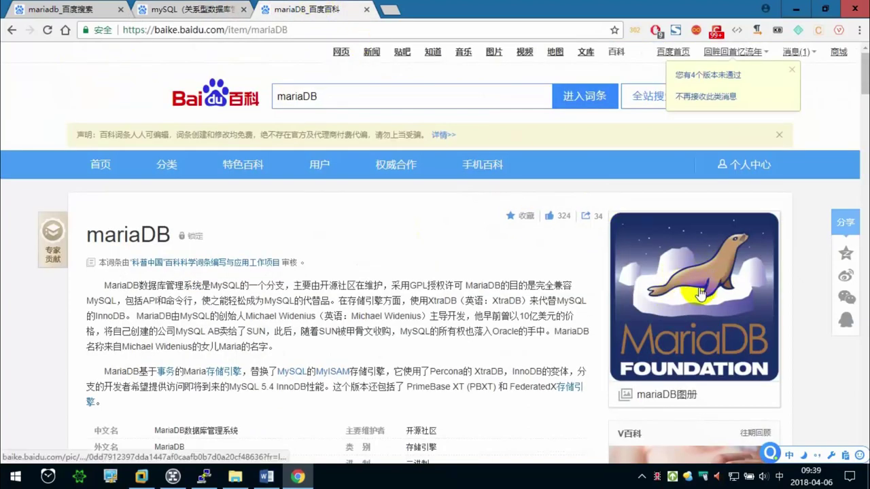
click(218, 10)
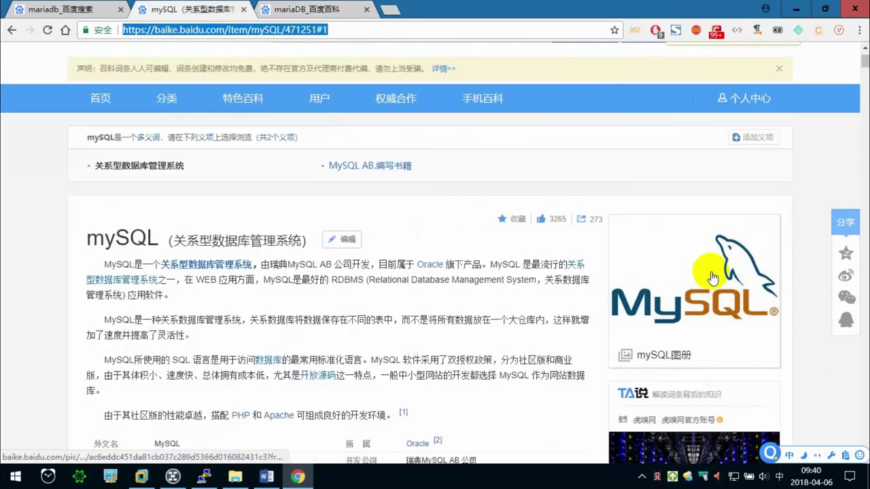
click(316, 7)
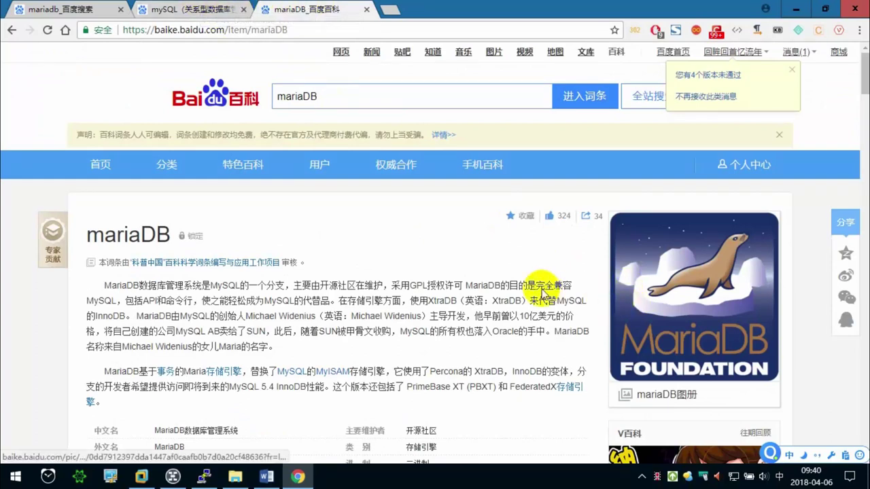
scroll(401, 228, down, 1)
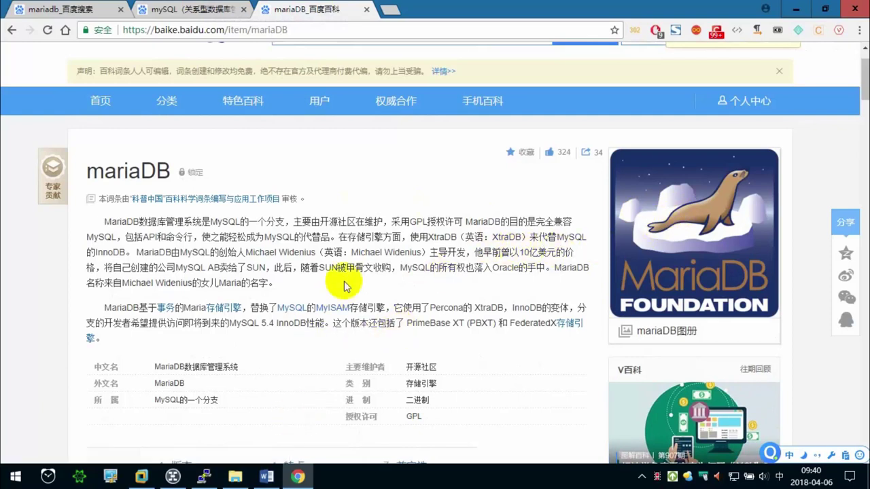
click(61, 9)
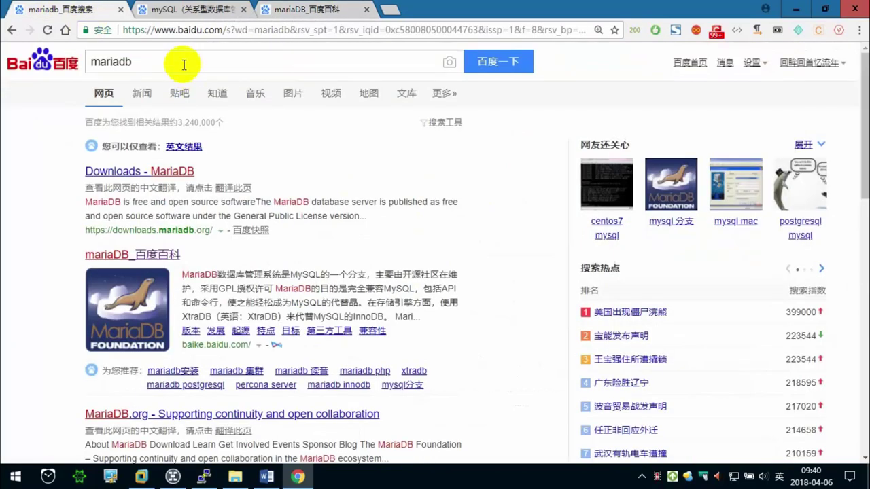
Look over the MariaDB and MySQL Baike tabs, then replace the Baidu search term with php.
click(314, 9)
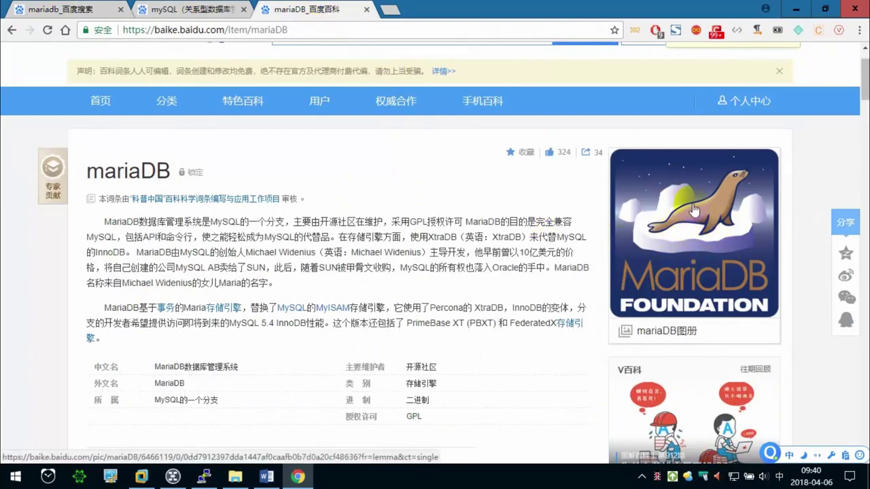
click(186, 9)
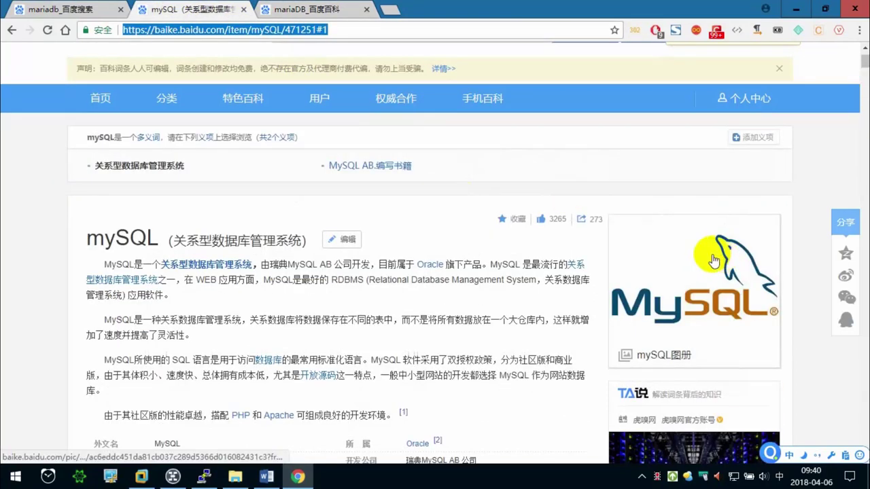
click(79, 9)
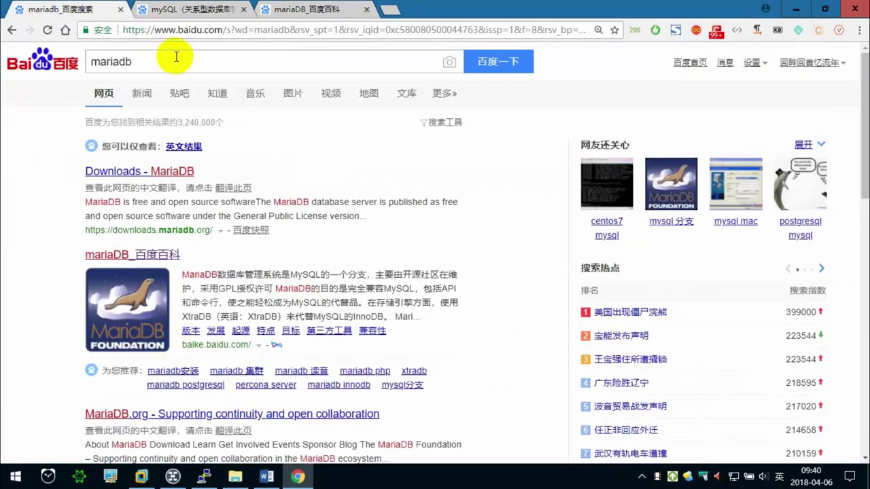
double_click(112, 61)
text(php)
key(Return)
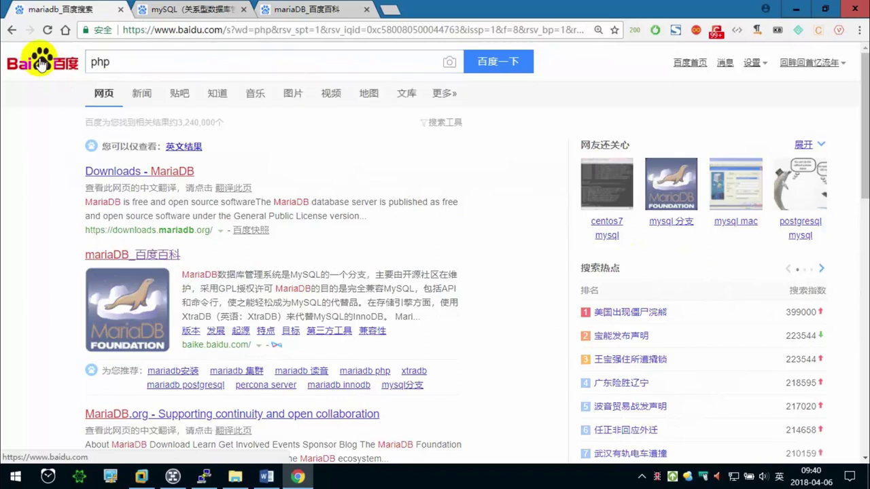
Open the PHP Baike result in a new tab and scroll through the article.
click(136, 193)
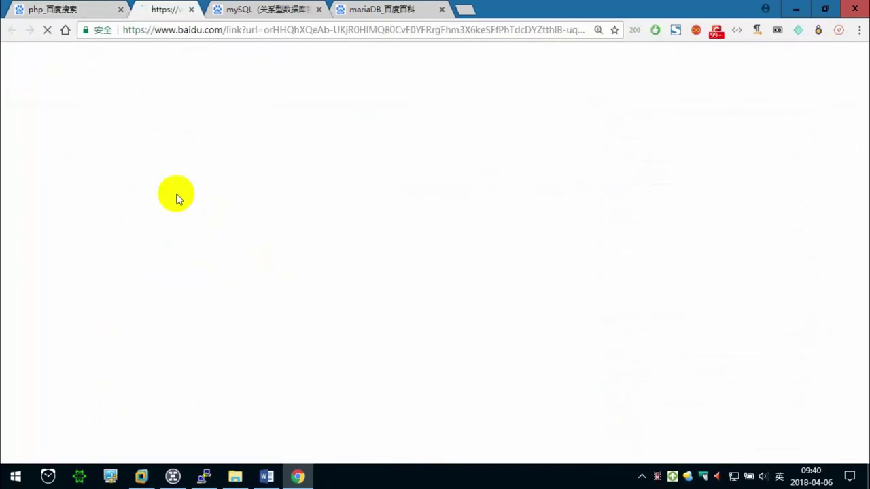
scroll(431, 242, down, 1)
scroll(454, 245, down, 5)
scroll(454, 245, down, 3)
scroll(475, 243, down, 10)
scroll(469, 244, down, 6)
scroll(462, 246, down, 5)
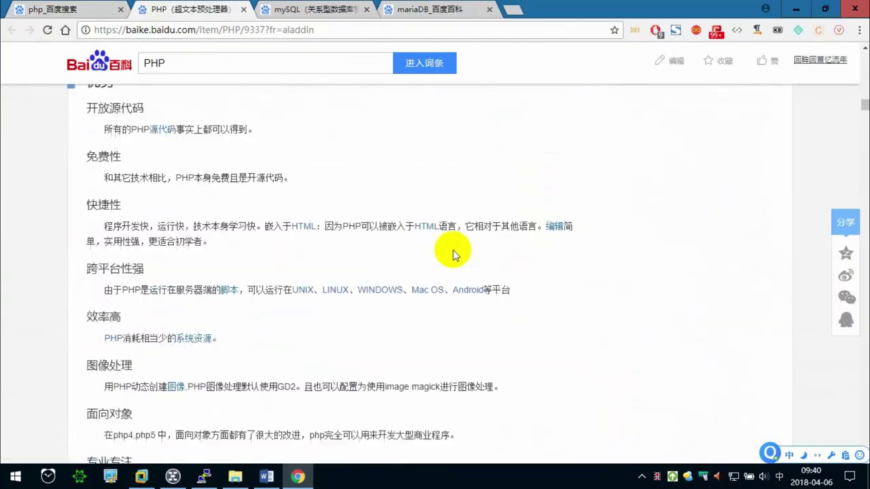
Scroll through the php search results on the first tab.
click(40, 10)
scroll(229, 245, down, 3)
scroll(239, 263, down, 4)
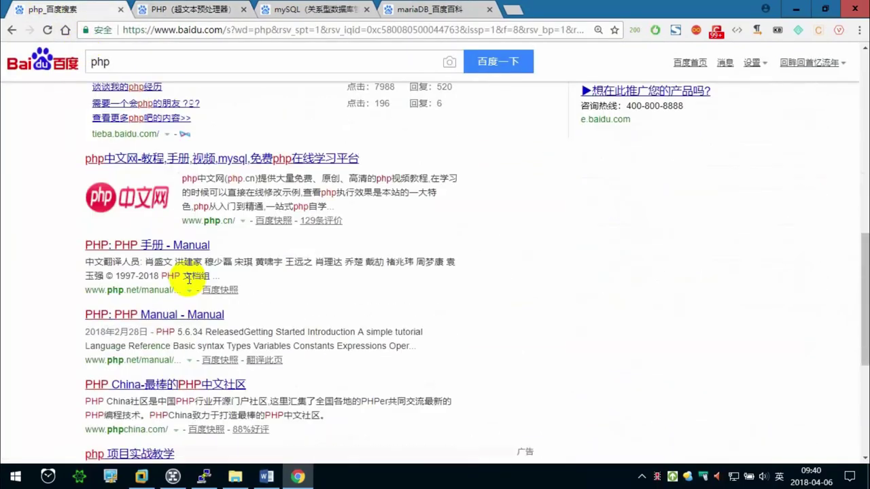
scroll(188, 278, down, 3)
scroll(170, 278, down, 2)
scroll(184, 281, up, 12)
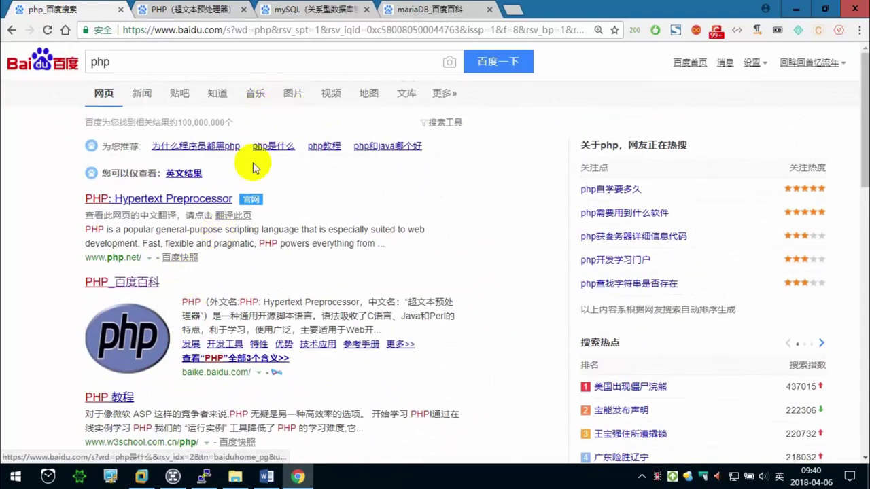
scroll(243, 262, down, 3)
scroll(241, 262, down, 1)
scroll(238, 263, down, 2)
scroll(234, 259, down, 3)
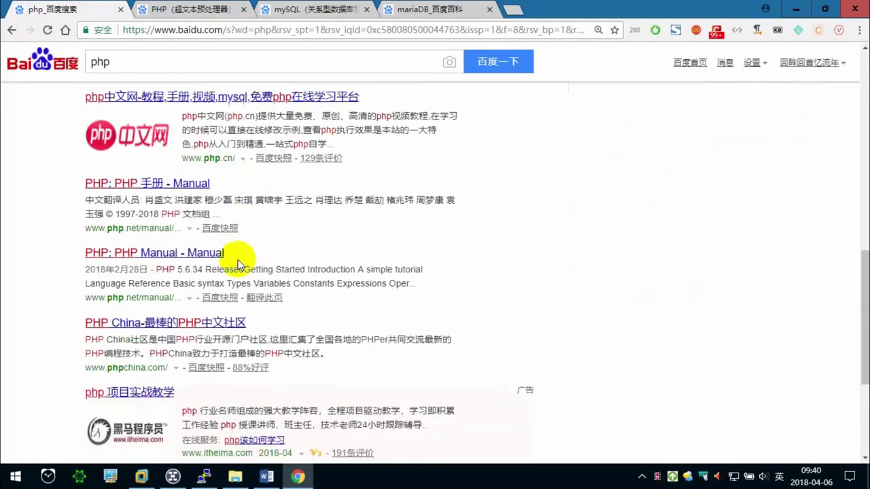
scroll(233, 258, down, 2)
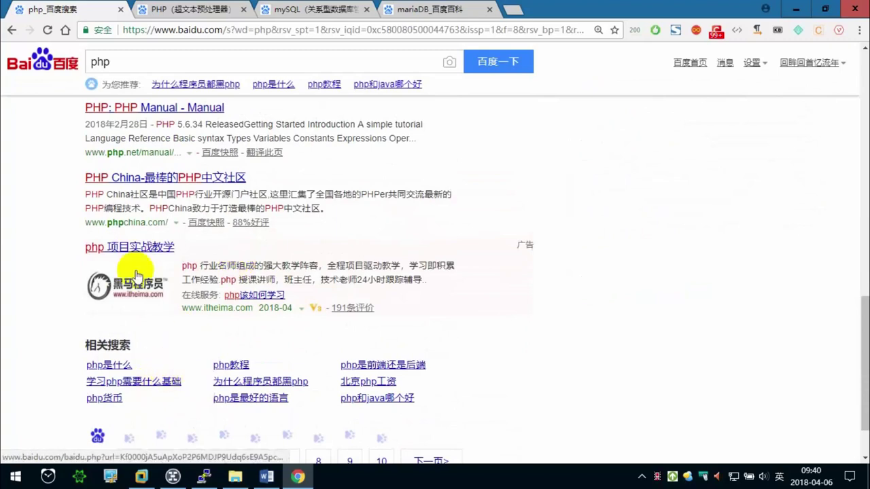
scroll(136, 273, up, 5)
scroll(133, 281, up, 6)
Switch the php search to 图片 image results and browse the PHP logos.
click(288, 93)
scroll(265, 269, down, 2)
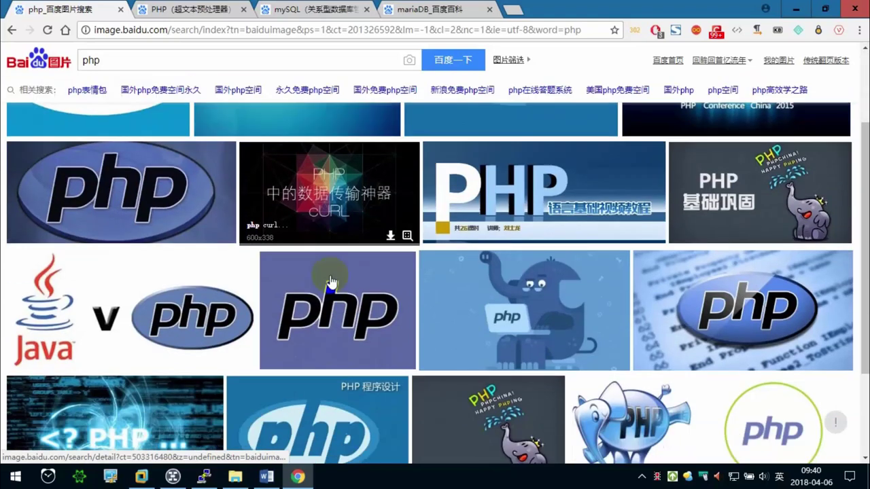
scroll(422, 286, down, 2)
scroll(581, 302, down, 1)
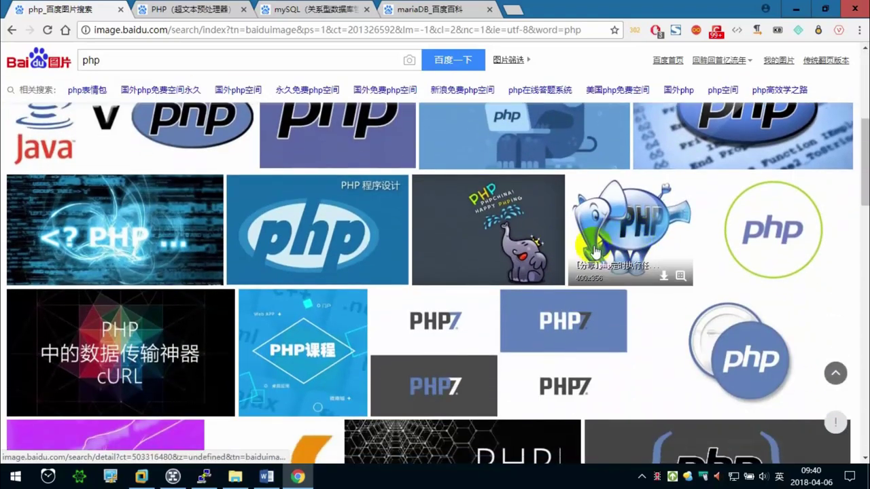
scroll(543, 279, down, 2)
scroll(528, 254, down, 1)
scroll(429, 325, down, 2)
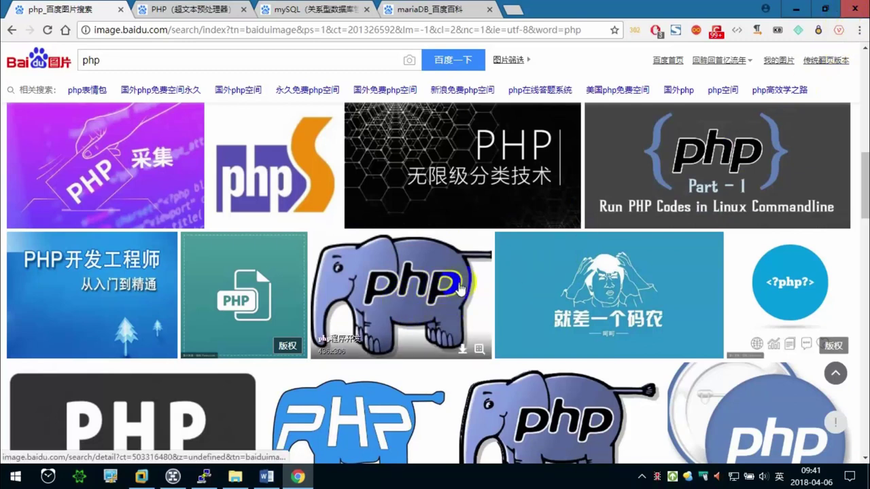
Close Chrome and place the caret after the Mariadb (MySQL fork) note in section 3.
click(849, 9)
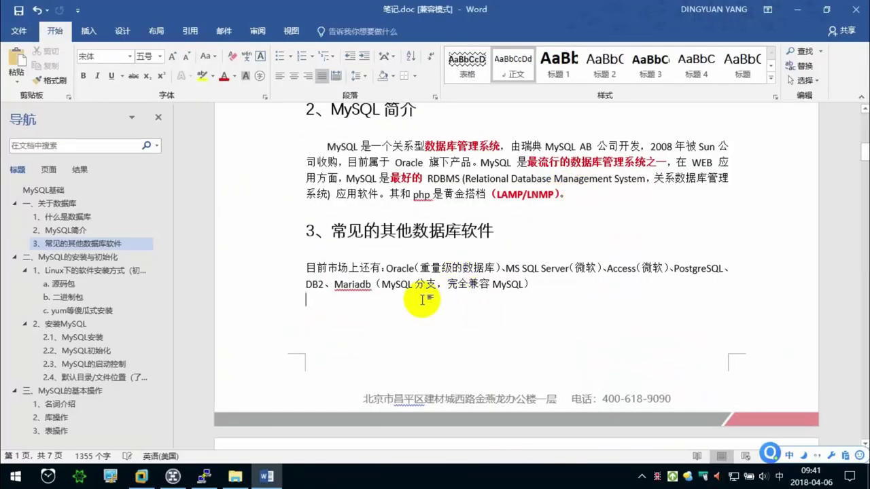
scroll(476, 272, up, 5)
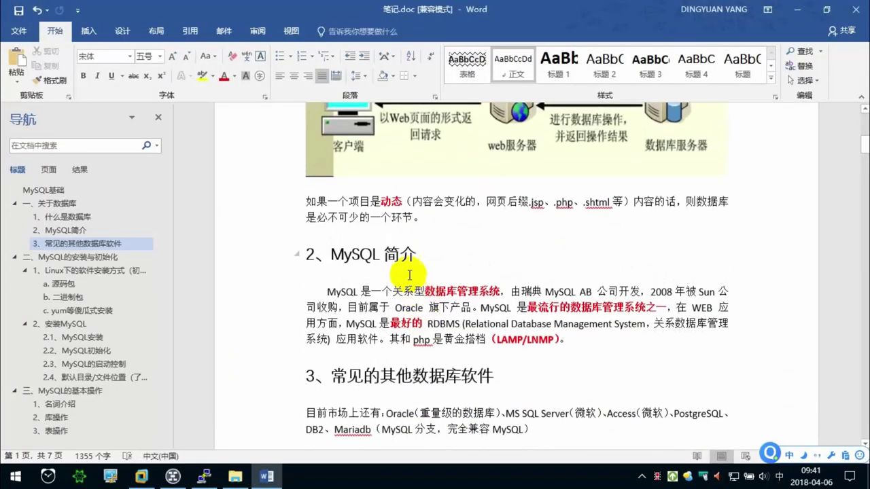
scroll(552, 249, down, 2)
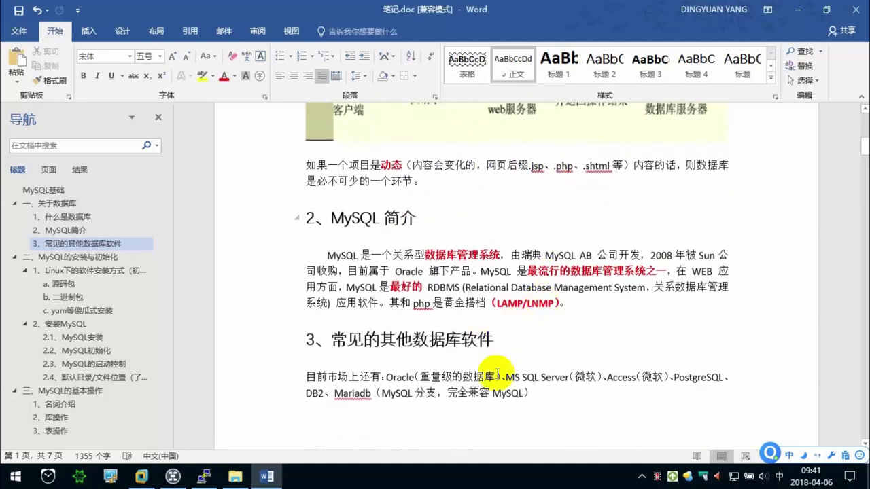
drag(533, 393, 307, 378)
click(542, 391)
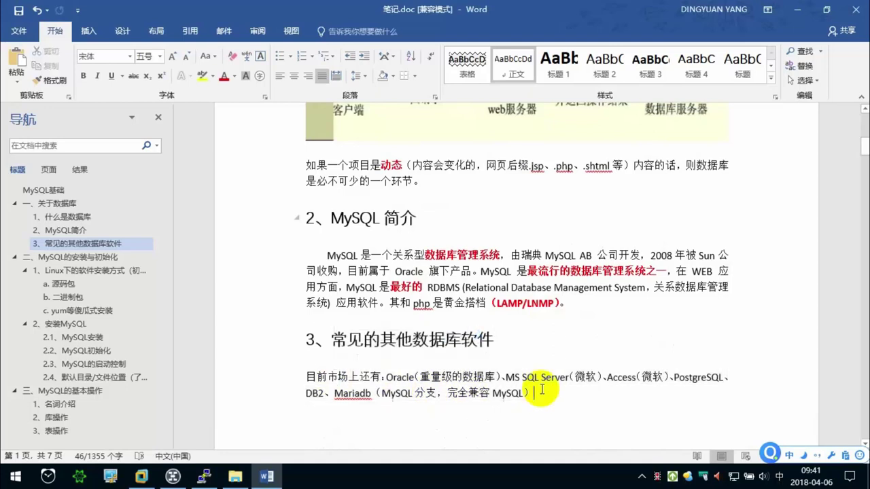